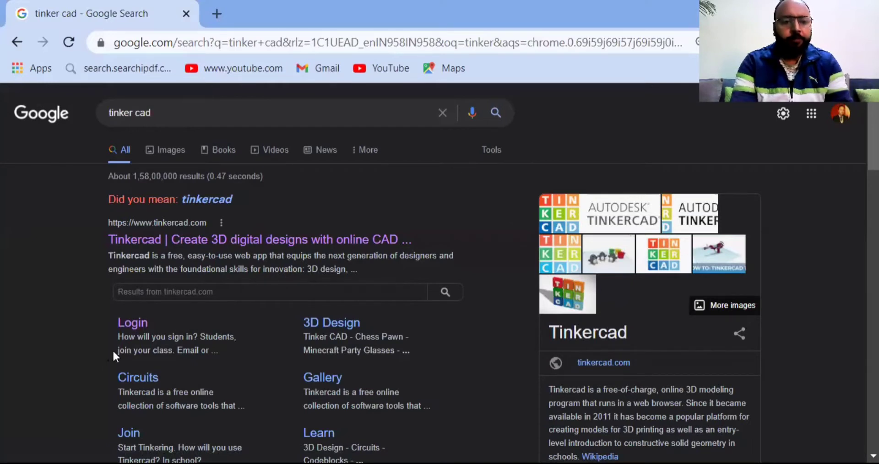
Step: Open the Tinkercad login link from the search results and show the dashboard's Circuits collection
left_click(137, 324)
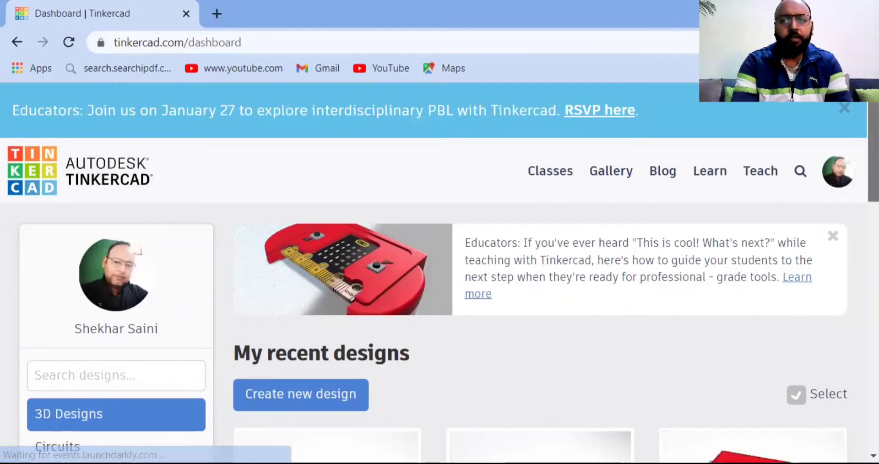
scroll(439, 333, "down", 1)
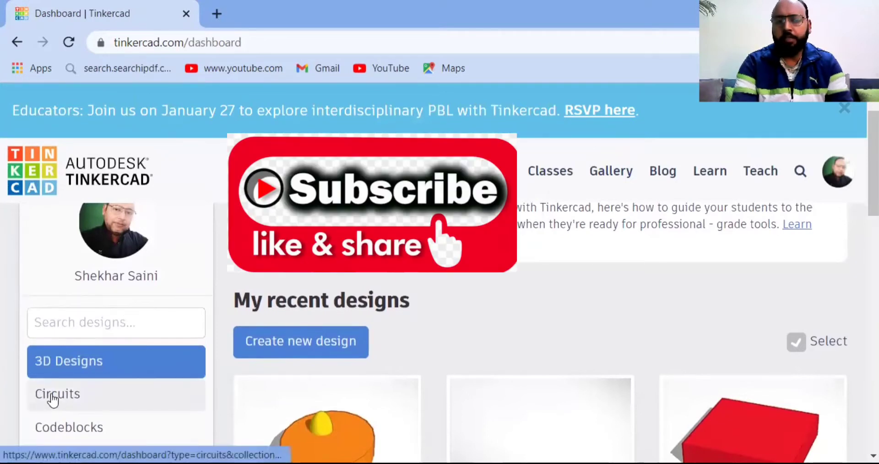
left_click(53, 399)
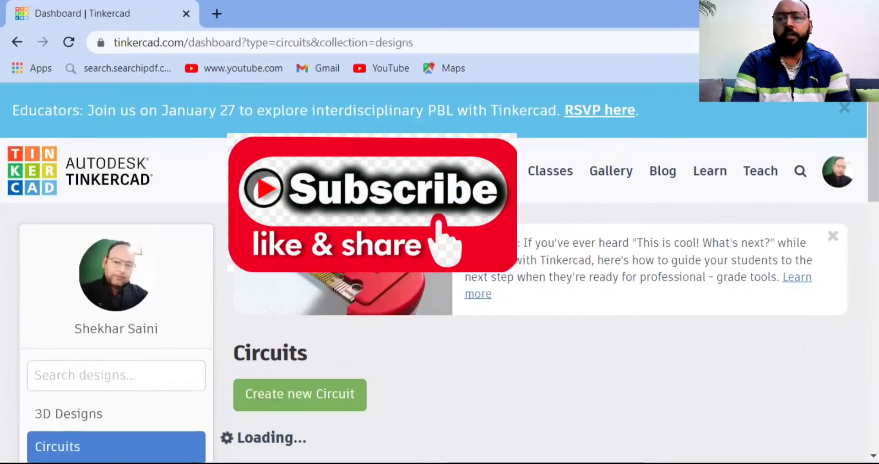
scroll(439, 332, "down", 3)
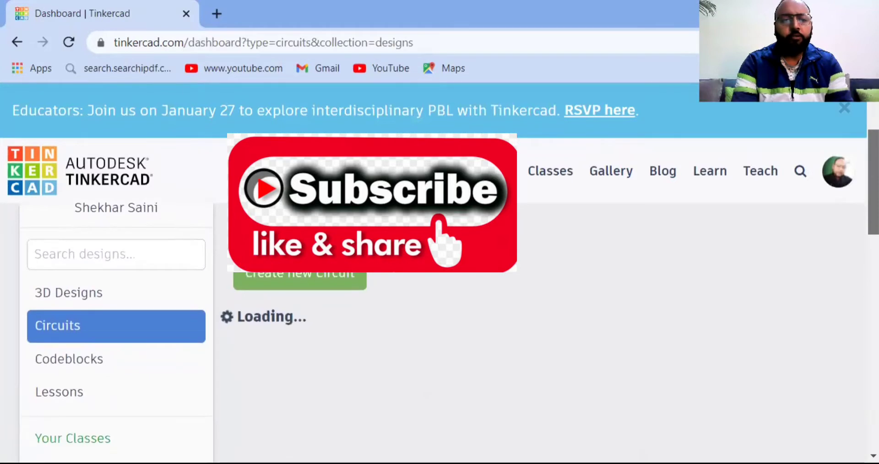
scroll(439, 333, "up", 1)
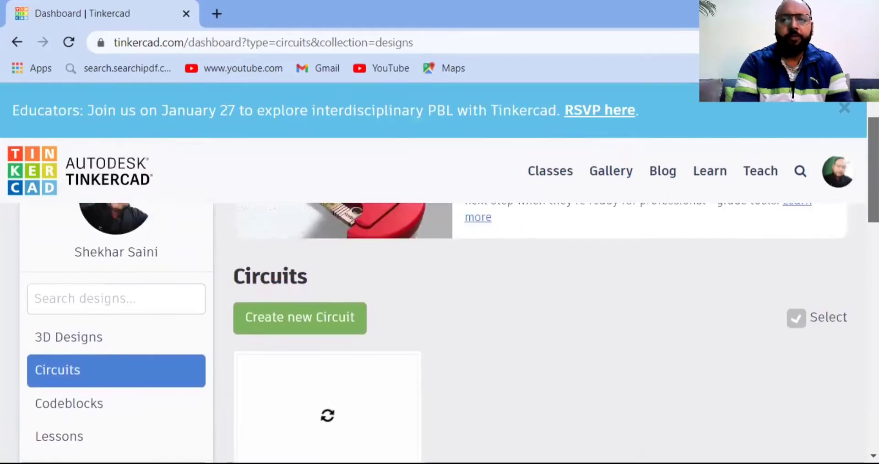
scroll(504, 341, "down", 1)
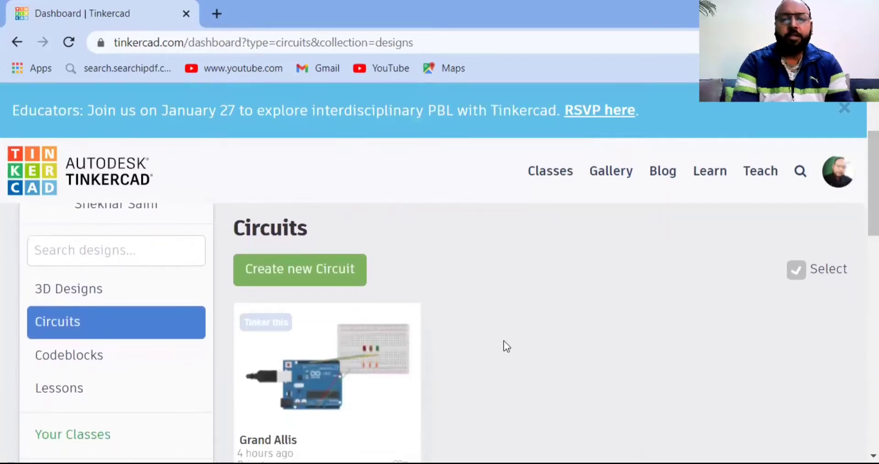
Step: Create a new circuit from the Circuits dashboard
double_click(803, 209)
left_click(863, 206)
left_click_drag(873, 202, 873, 213)
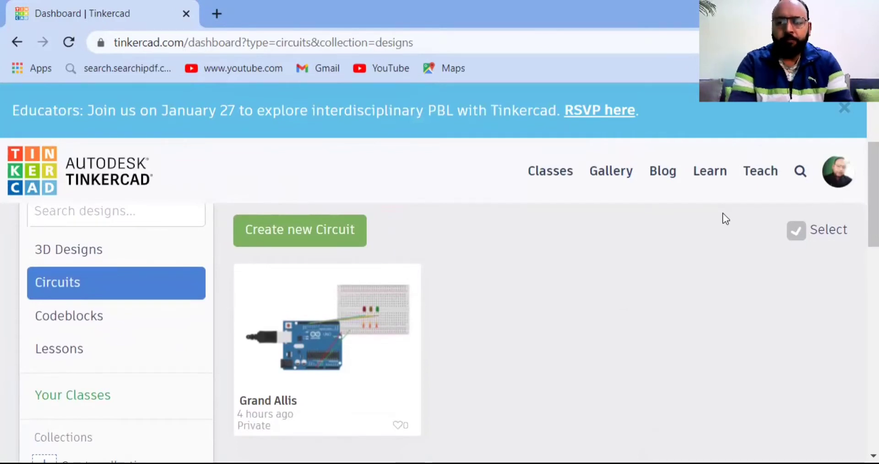
left_click(324, 221)
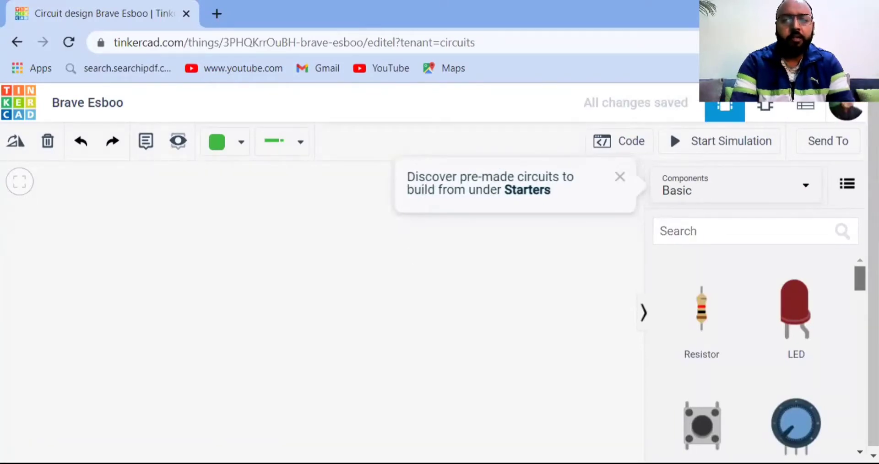
Step: Add a Breadboard Small to the empty workspace and shift it slightly up and to the left
scroll(756, 357, "down", 10)
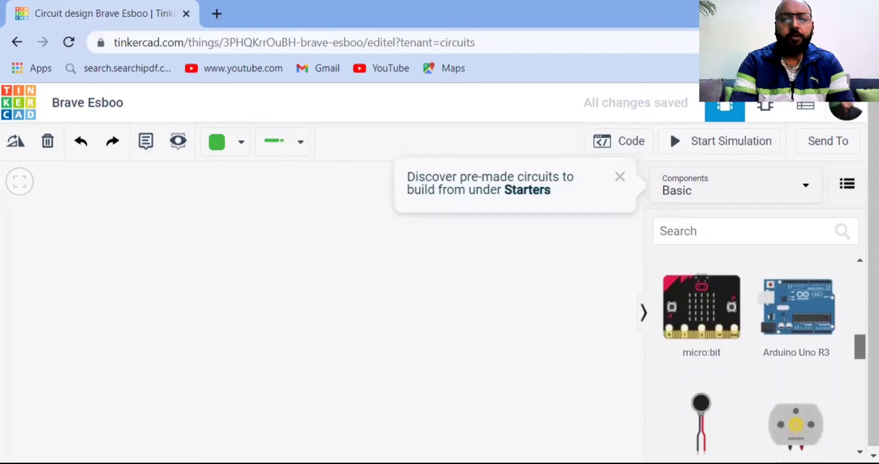
scroll(813, 323, "up", 3)
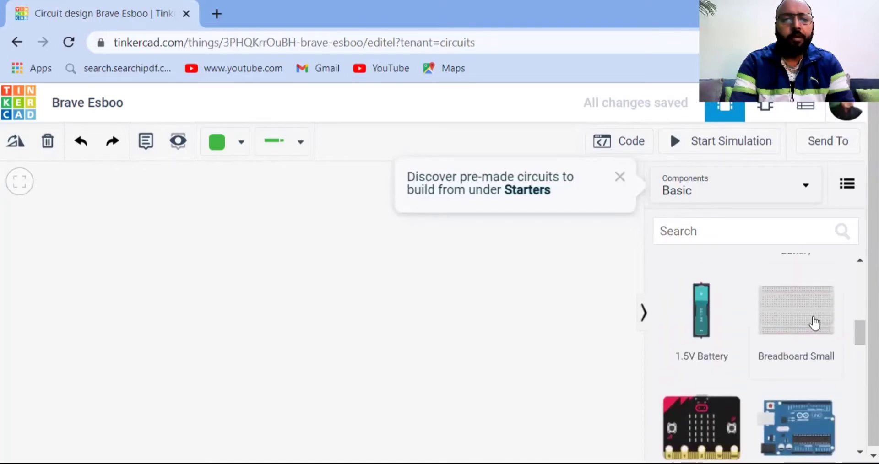
left_click_drag(814, 323, 270, 279)
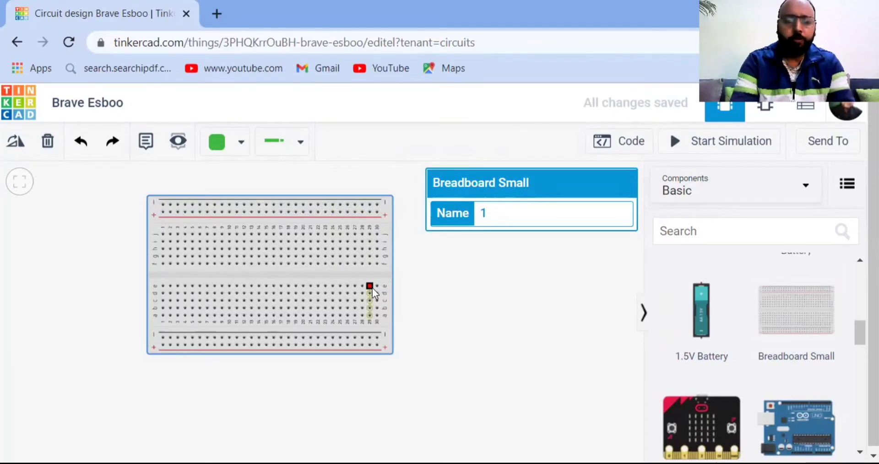
left_click(448, 303)
left_click_drag(353, 281, 337, 266)
left_click(621, 330)
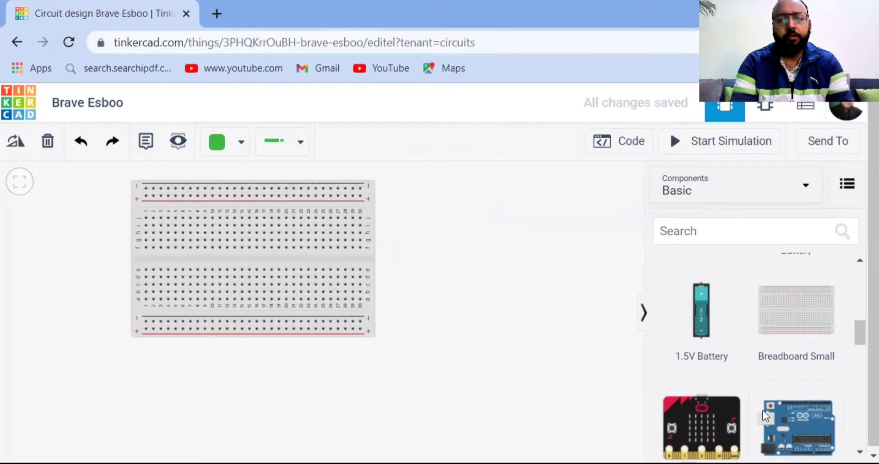
Step: Add an Arduino Uno R3 below the breadboard and undo the stray wire started on the breadboard
left_click_drag(763, 411, 435, 367)
left_click(264, 247)
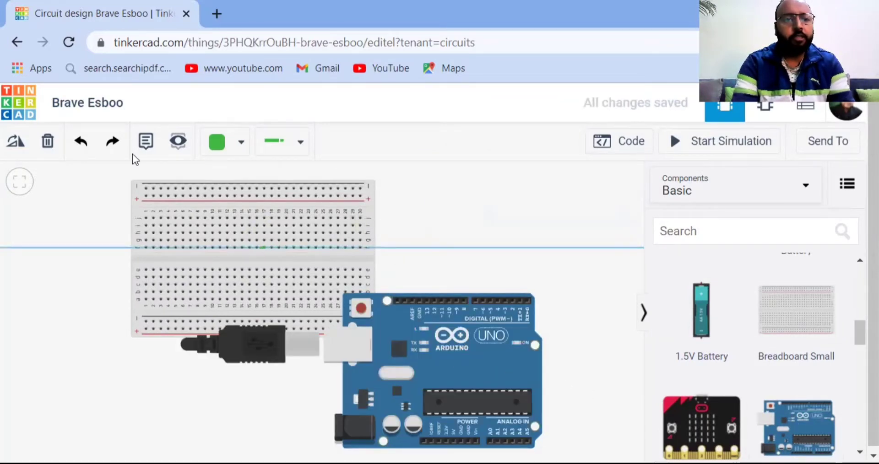
left_click(82, 145)
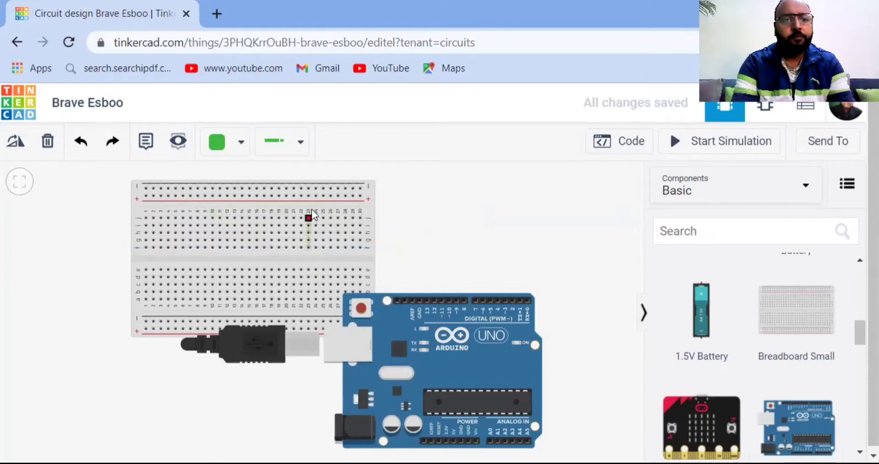
Step: Separate the two boards, placing the Arduino Uno R3 at the lower left and the breadboard to its upper right
left_click_drag(373, 201, 425, 195)
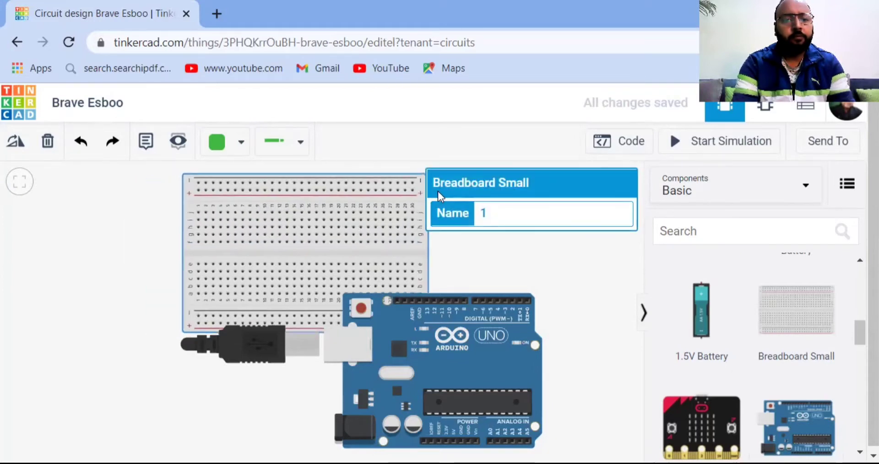
left_click_drag(418, 325, 163, 319)
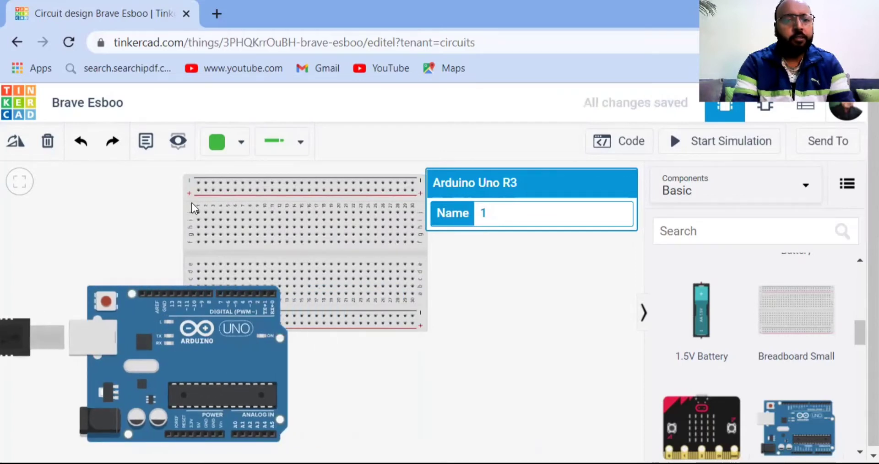
left_click_drag(192, 206, 314, 198)
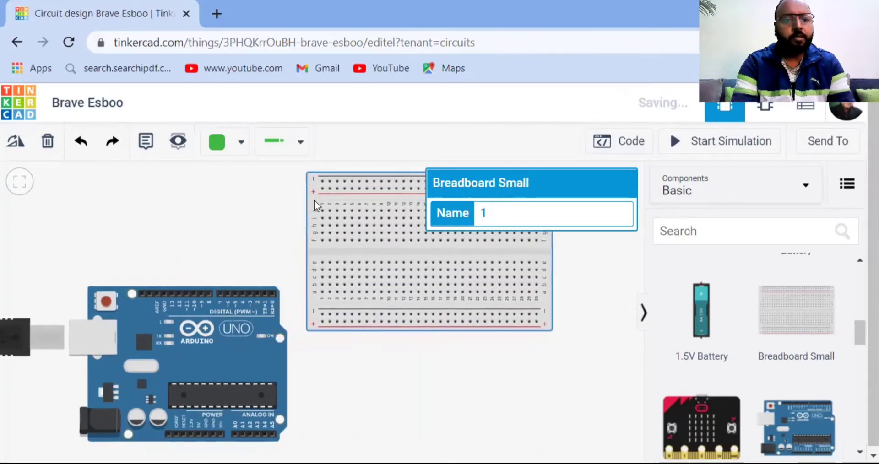
left_click(344, 378)
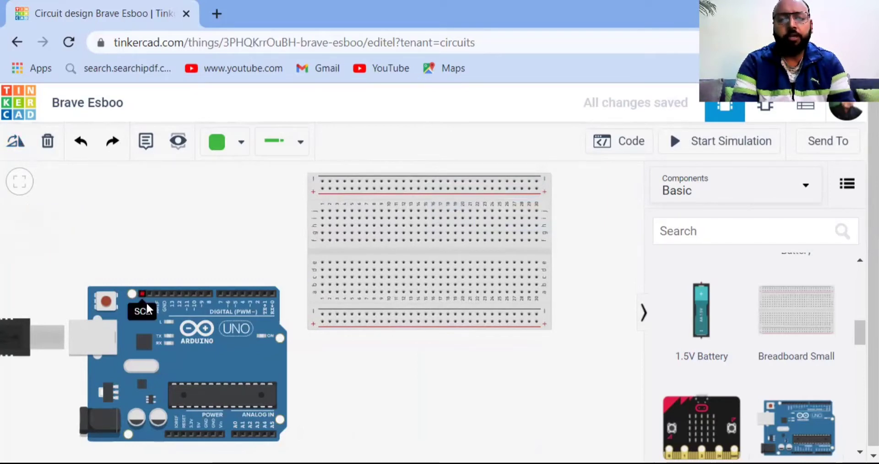
Step: Rotate the Arduino Uno R3 clockwise through one full turn back to its original orientation
left_click(147, 313)
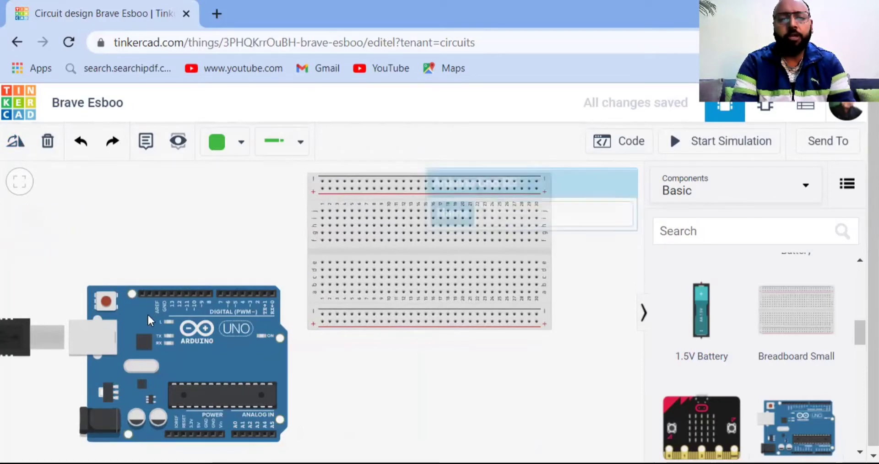
left_click(16, 147)
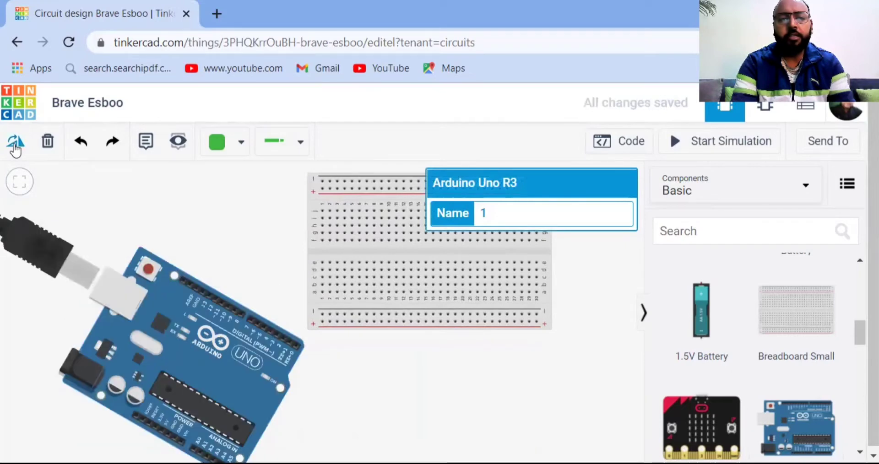
left_click(15, 148)
left_click(15, 147)
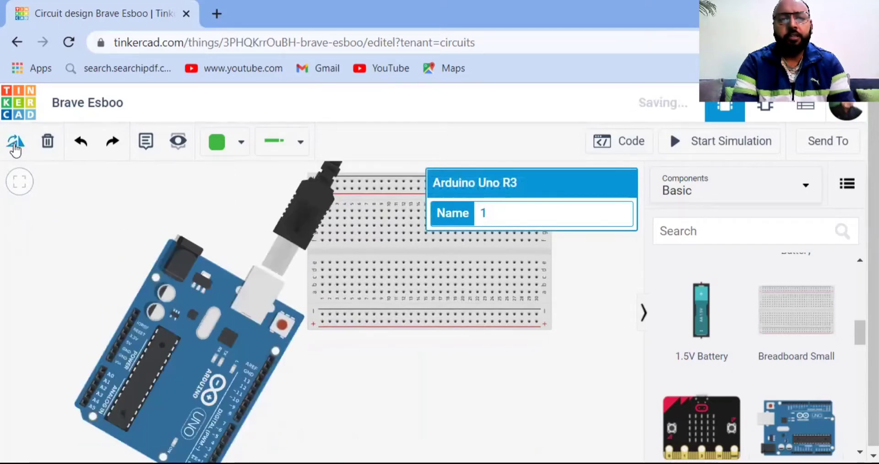
left_click(15, 147)
left_click(15, 147)
left_click(15, 148)
left_click(15, 148)
left_click(15, 147)
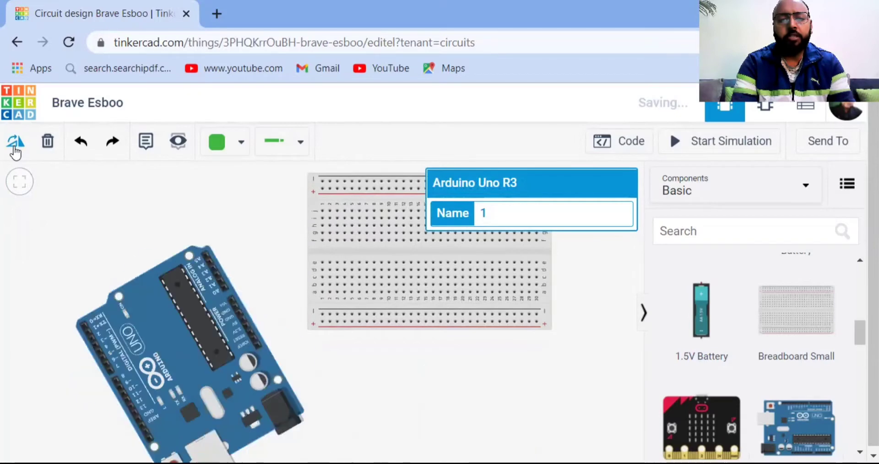
left_click(15, 147)
left_click(15, 148)
left_click(15, 147)
left_click(15, 148)
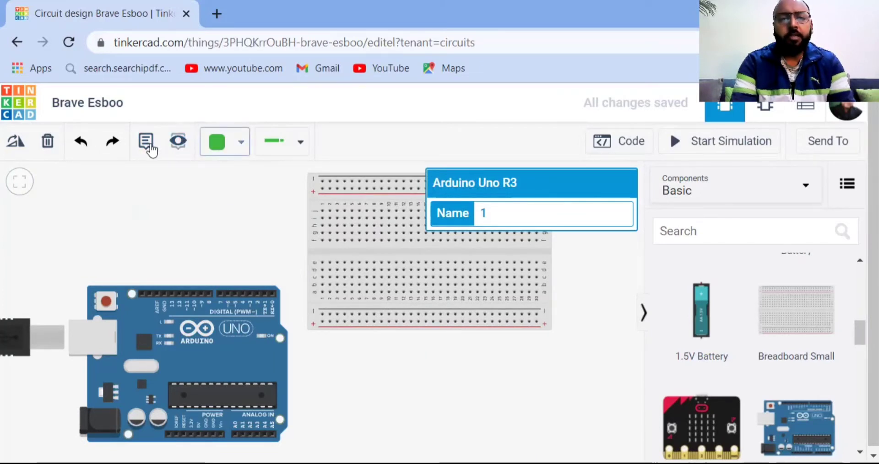
Step: Try the note tool and the notes visibility toggle, and view the available wire colors
left_click(151, 149)
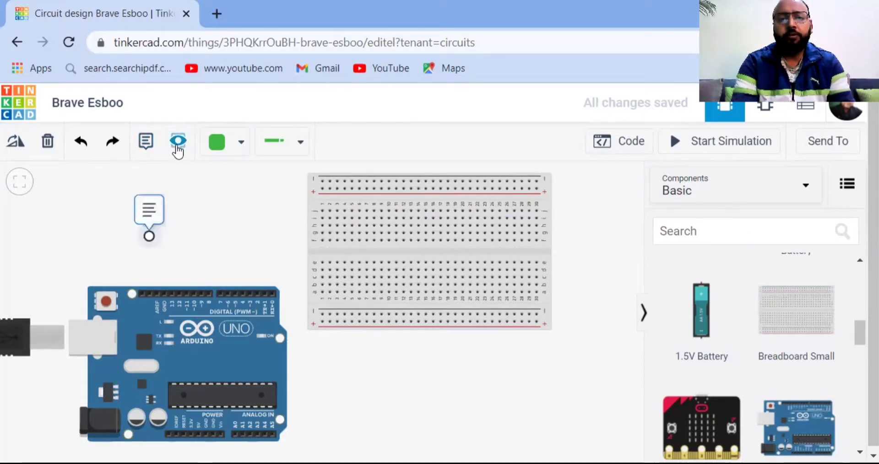
left_click(178, 150)
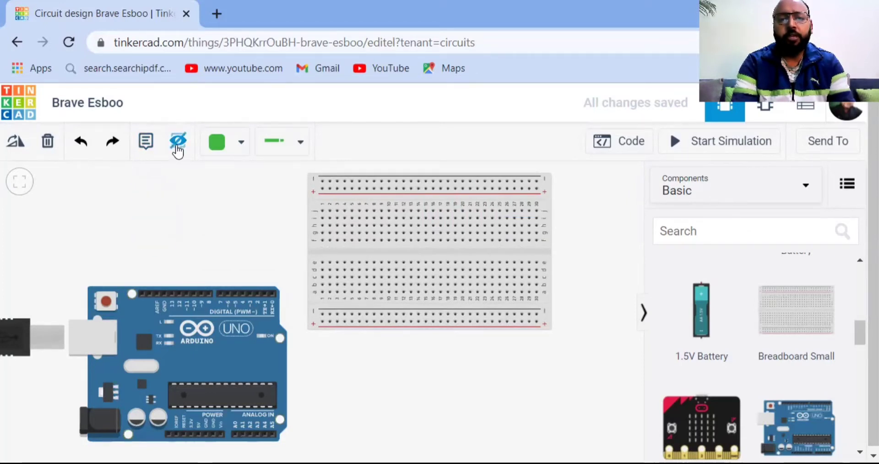
left_click(234, 150)
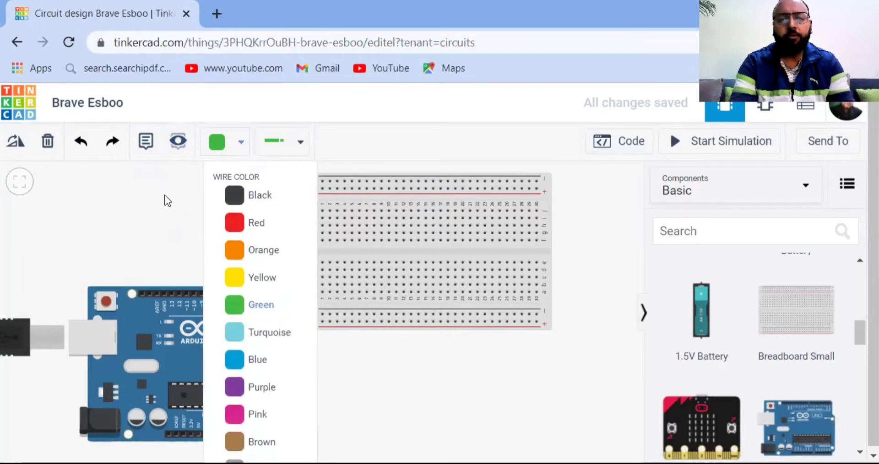
left_click(167, 200)
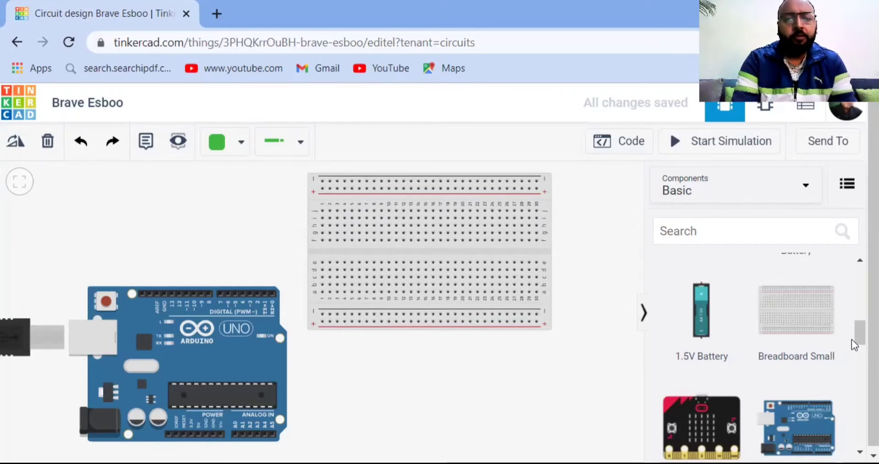
Step: Place a red LED in row e of the breadboard at columns 9 and 10, and undo the stray wire from its anode
scroll(755, 357, "up", 5)
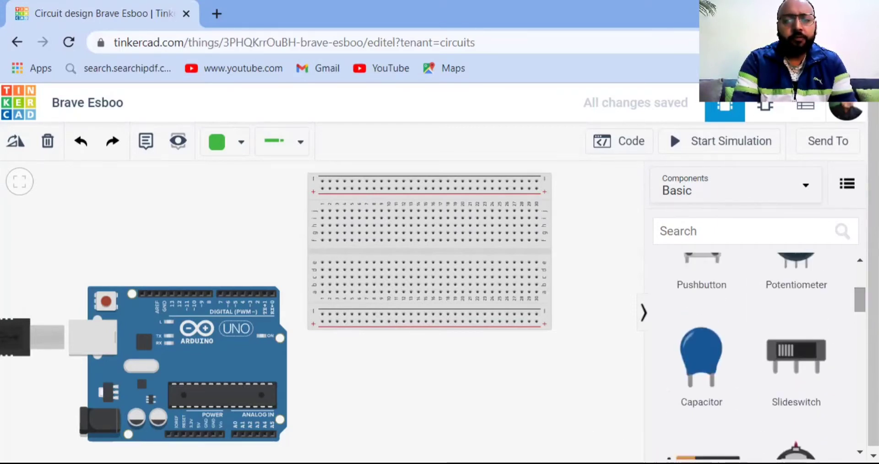
scroll(804, 312, "up", 2)
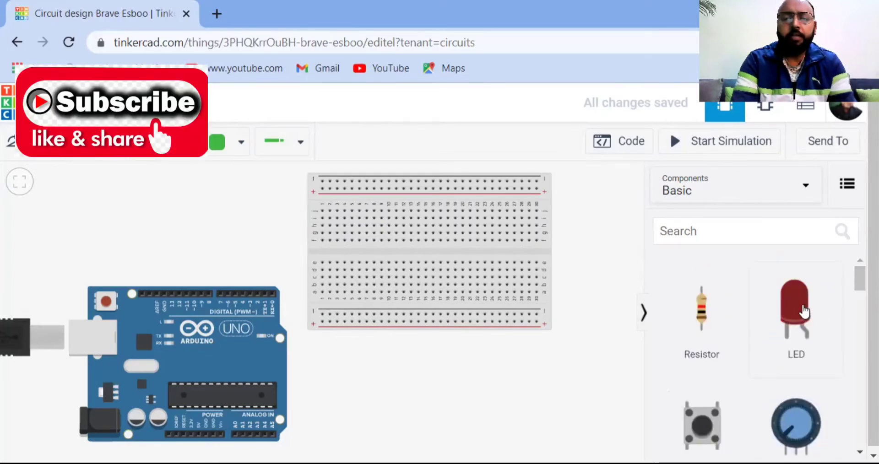
left_click_drag(804, 312, 387, 261)
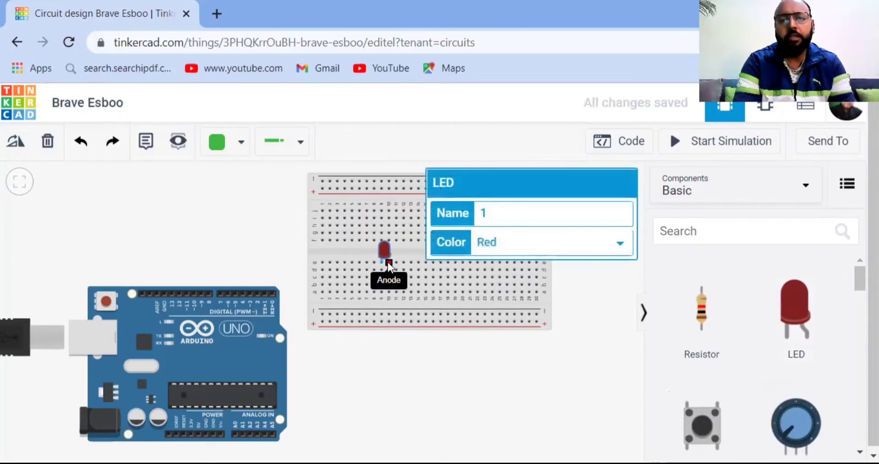
left_click(387, 262)
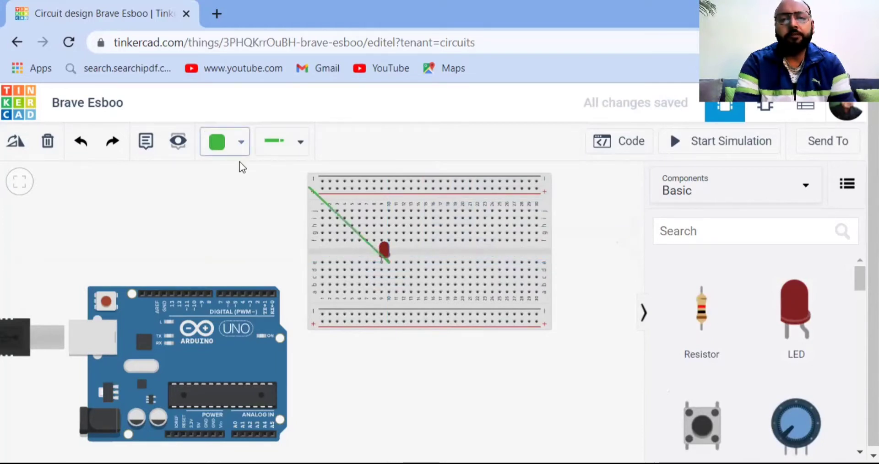
left_click(82, 145)
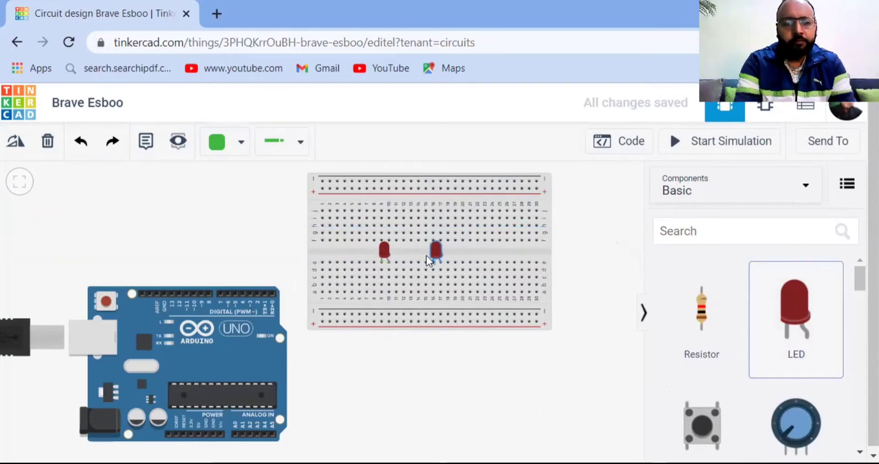
Step: Place a second LED on the breadboard just to the right of the first and set its color to Yellow
left_click(407, 263)
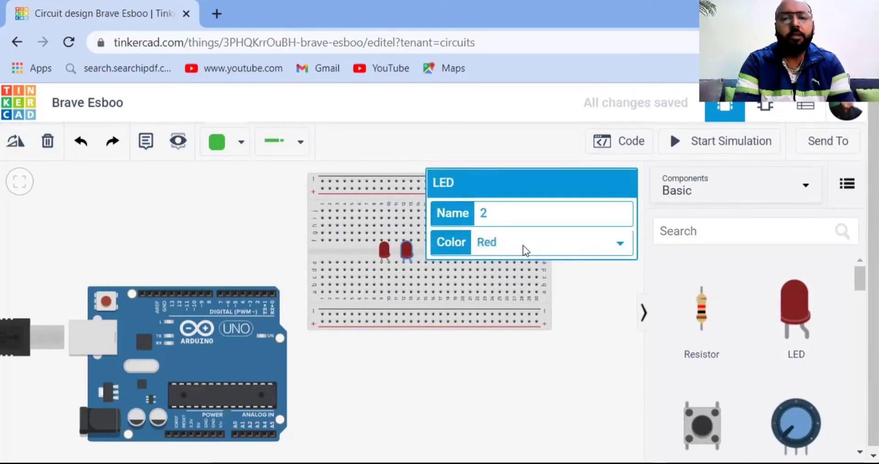
left_click(523, 250)
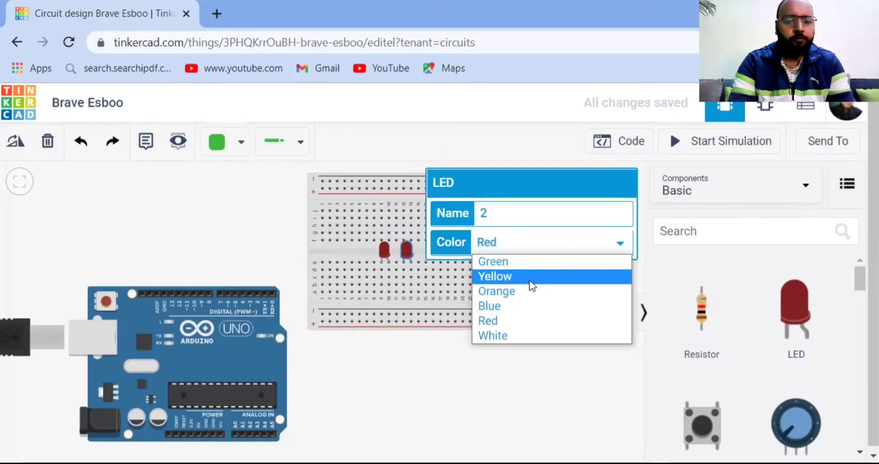
left_click(529, 280)
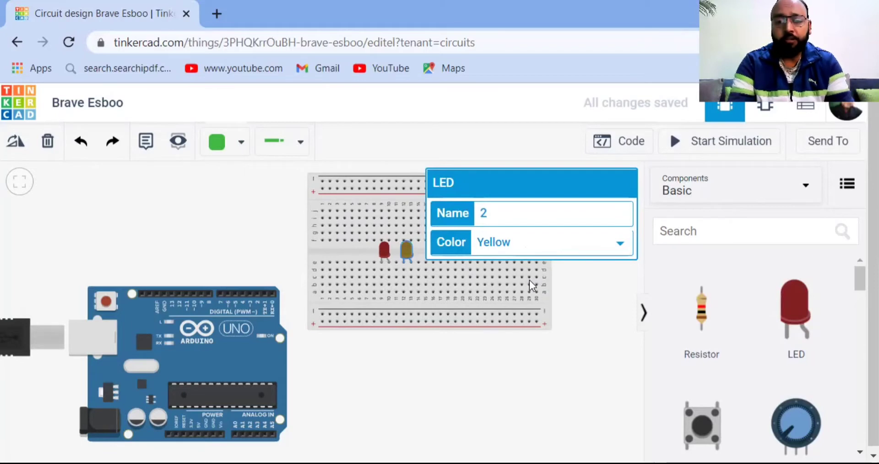
Step: Place a third LED on the breadboard just right of the yellow one and set its color to Green
left_click(588, 297)
left_click_drag(788, 303, 428, 259)
left_click(431, 264)
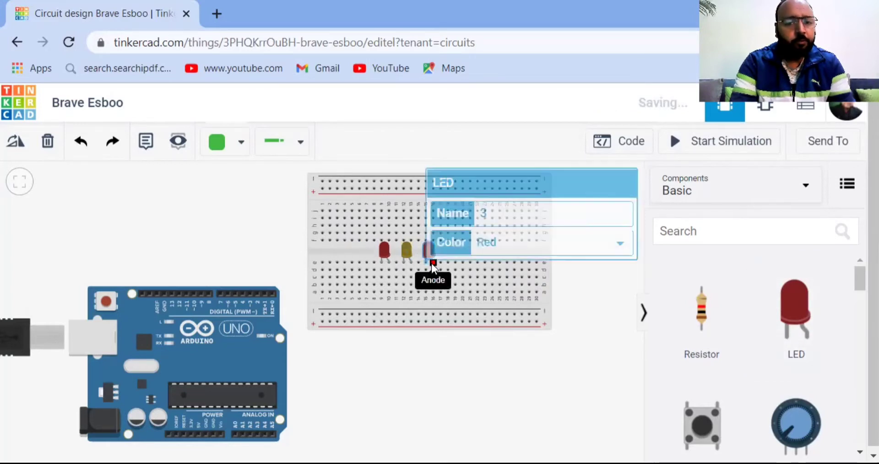
left_click(507, 251)
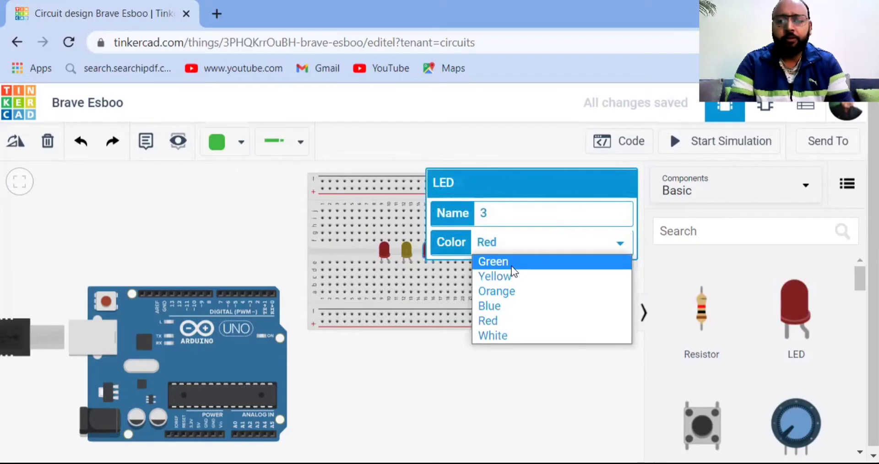
left_click(512, 267)
left_click(452, 419)
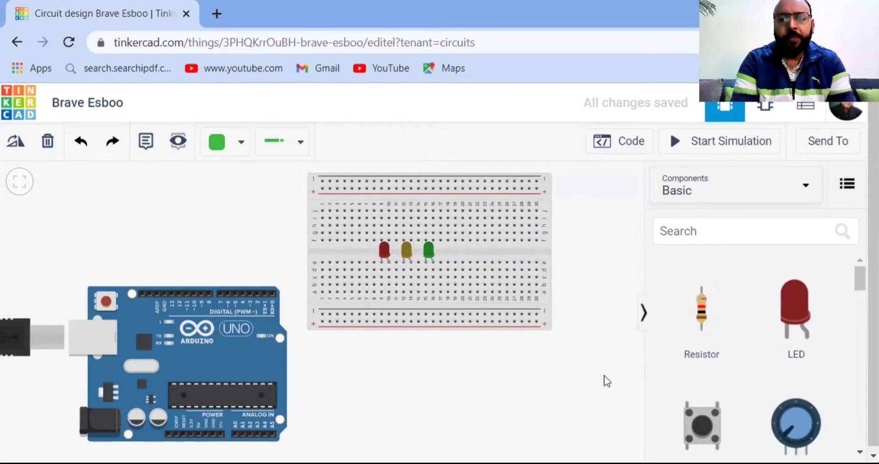
Step: Place a resistor on the breadboard below the red LED's cathode column and set its resistance to 220 Ω
left_click_drag(699, 330, 381, 303)
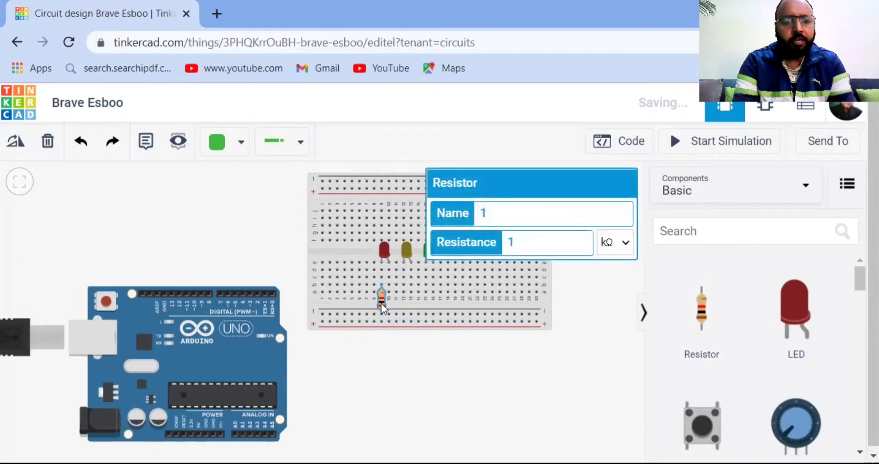
left_click(532, 240)
key("BackSpace")
type("2")
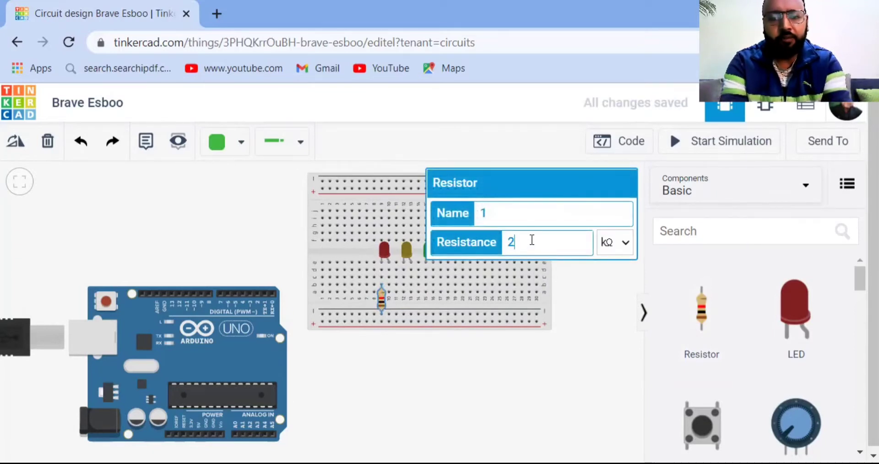
type("20")
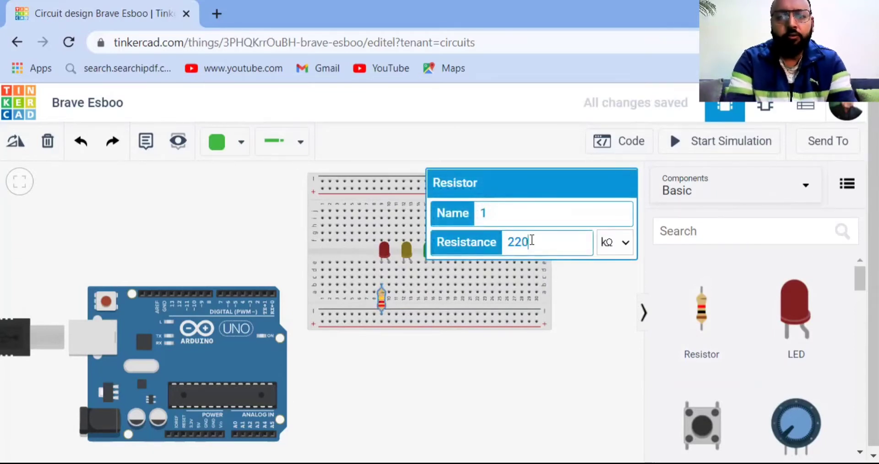
left_click(624, 242)
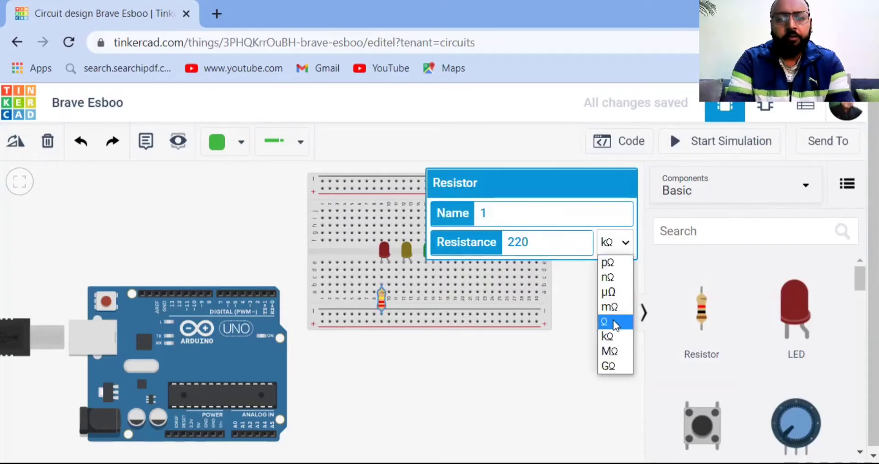
left_click(614, 323)
left_click(609, 320)
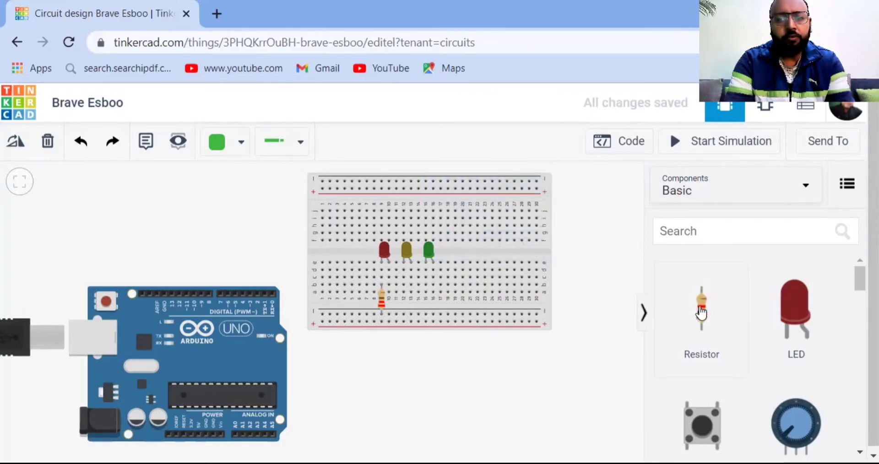
Step: Add a second resistor below the yellow LED's cathode column and set its resistance to 220 Ω
left_click_drag(702, 313, 405, 295)
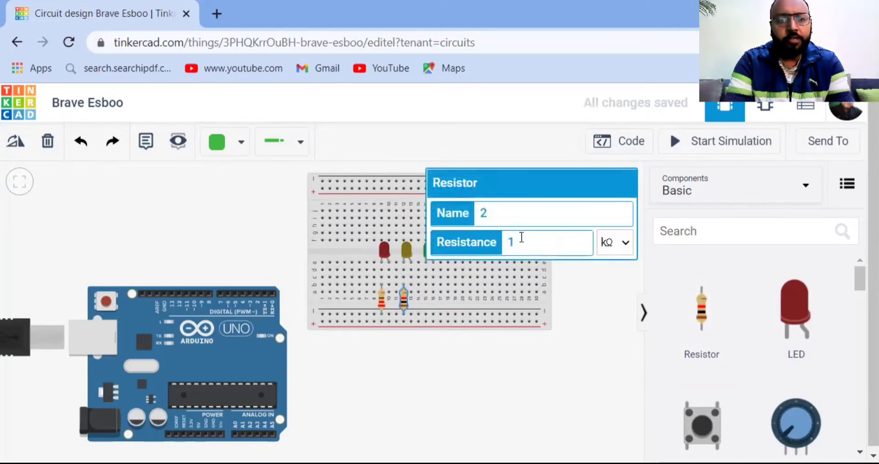
key("BackSpace")
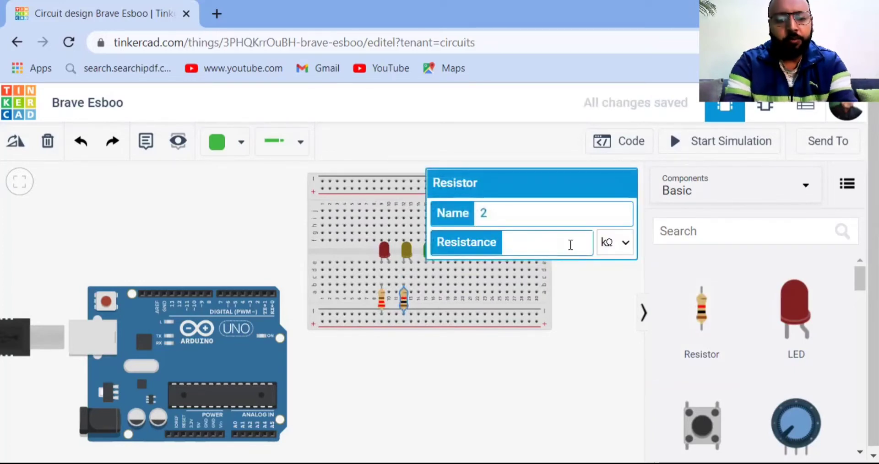
type("220")
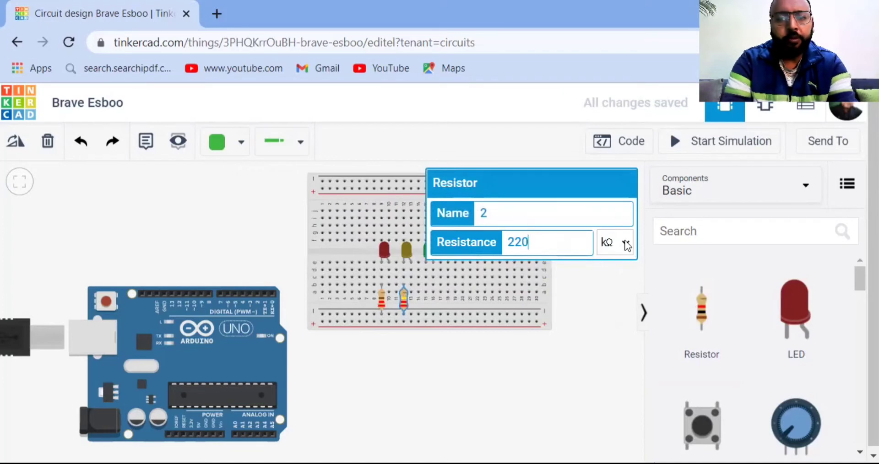
left_click(625, 242)
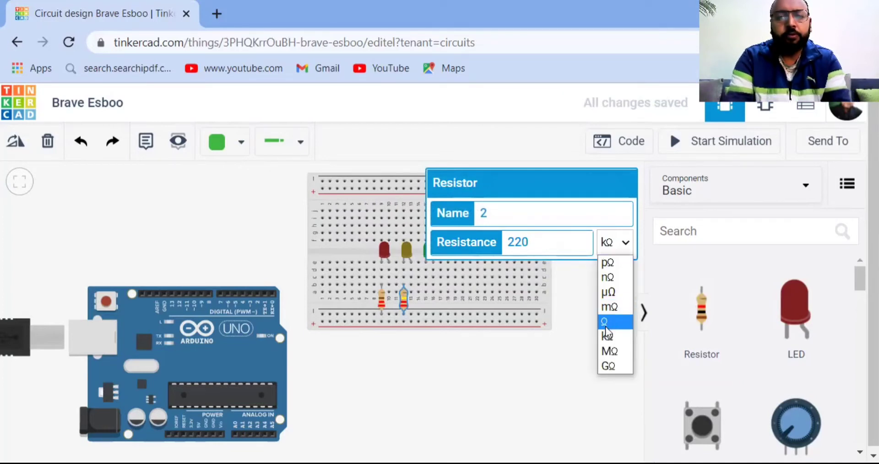
left_click(605, 325)
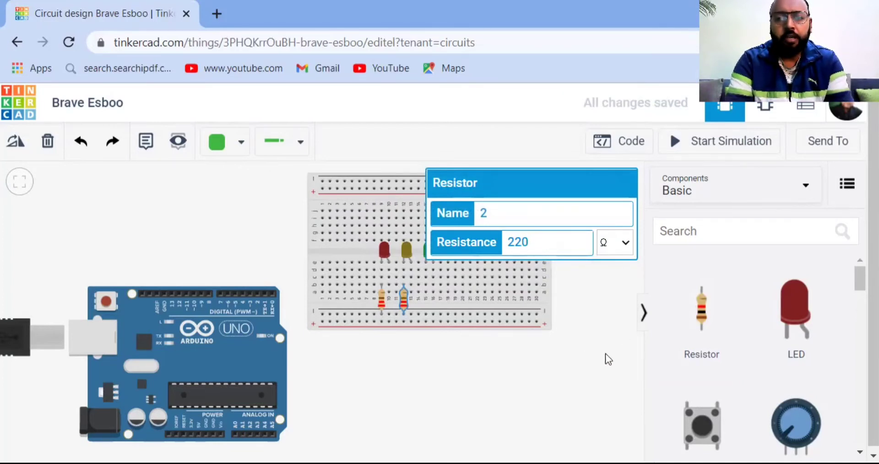
Step: Add a third resistor below the green LED's cathode column and set its resistance to 220 Ω
left_click(701, 317)
left_click_drag(704, 322, 426, 299)
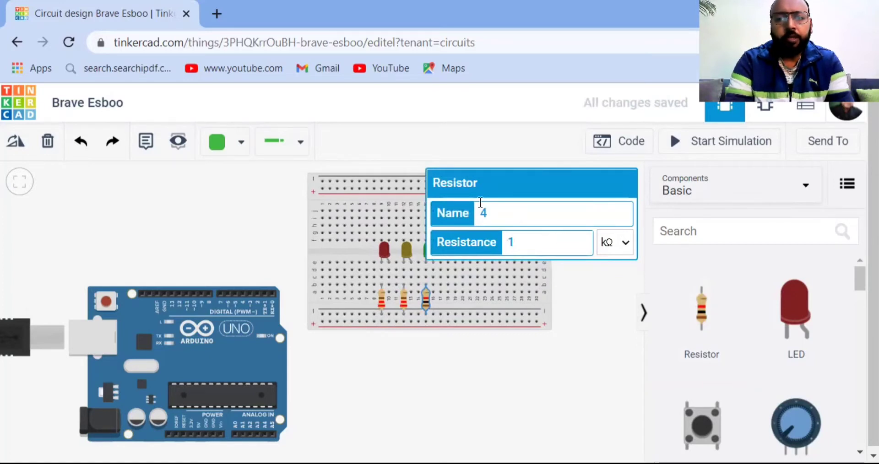
key("BackSpace")
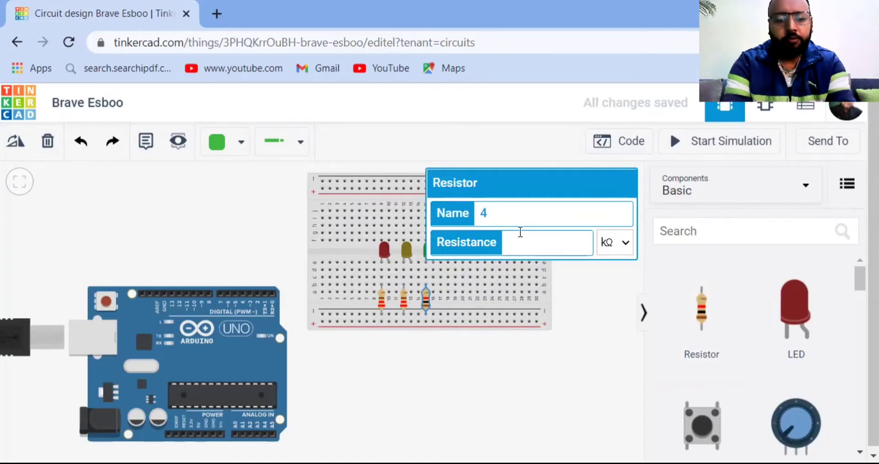
type("22")
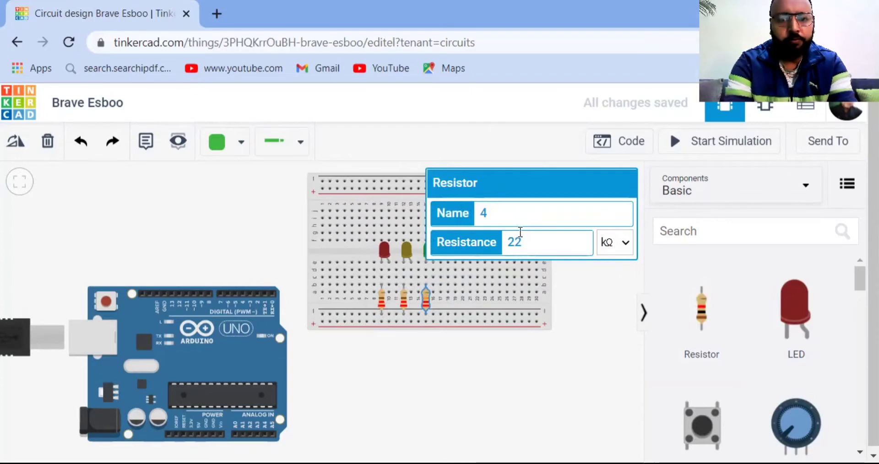
type("0")
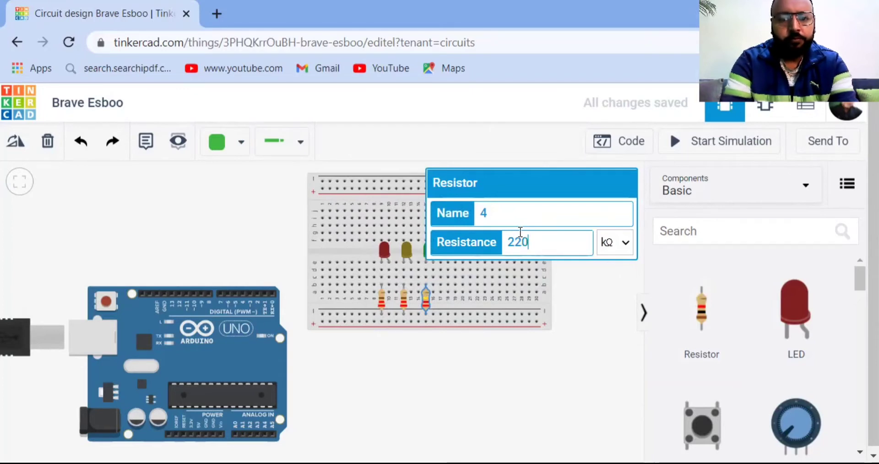
left_click(609, 245)
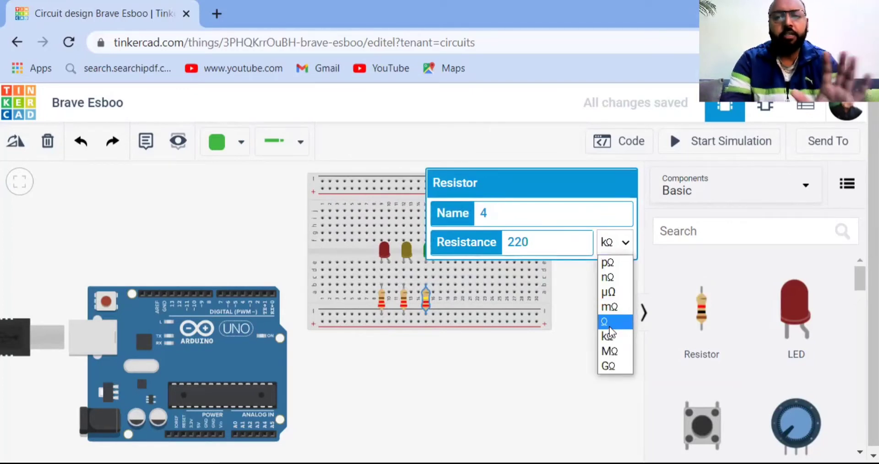
left_click(609, 326)
left_click(609, 326)
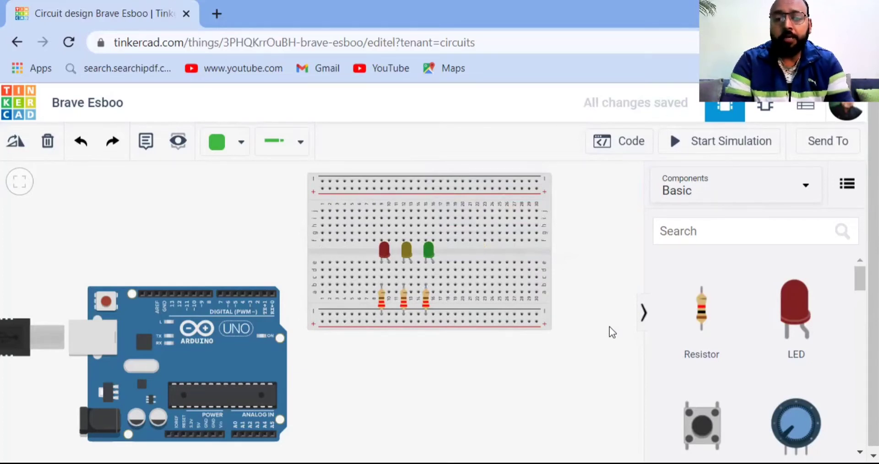
Step: Move the Arduino up beside the breadboard and wire its 5V pin to the first hole of the lower positive rail
left_click_drag(198, 361, 192, 283)
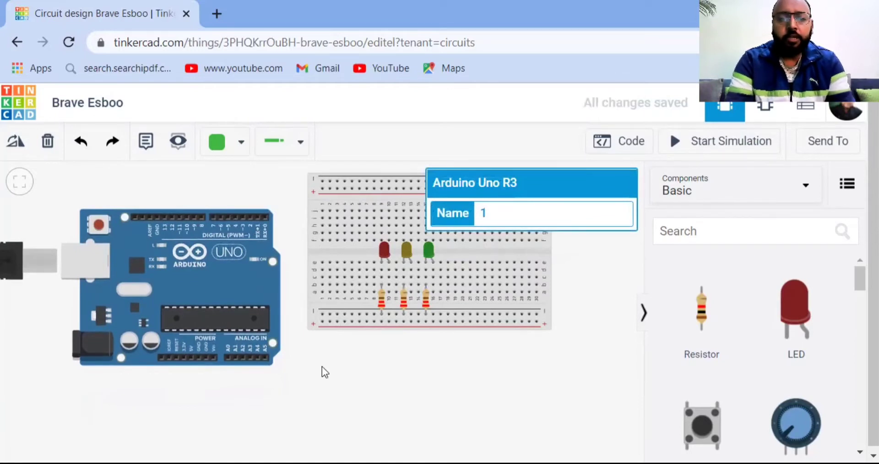
left_click(191, 358)
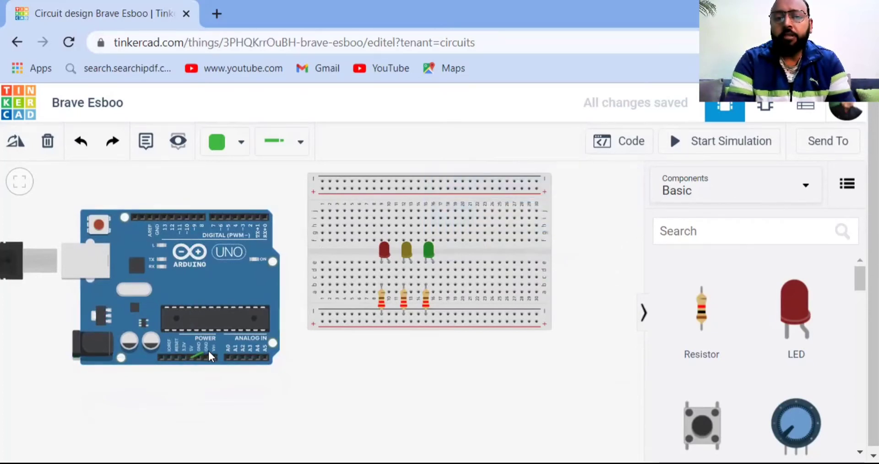
left_click(323, 322)
left_click(322, 322)
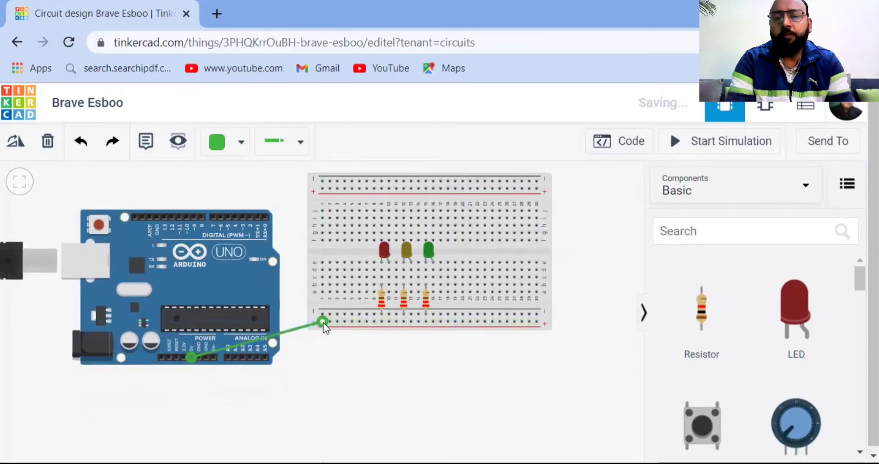
left_click_drag(296, 324, 298, 328)
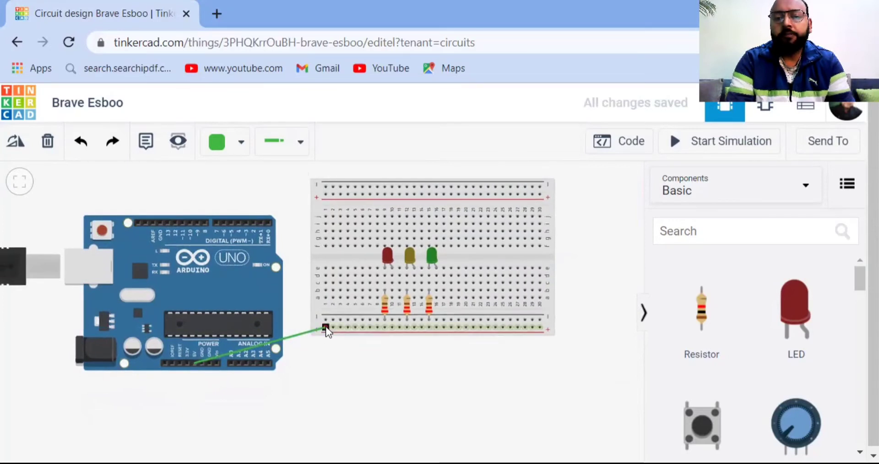
left_click(325, 327)
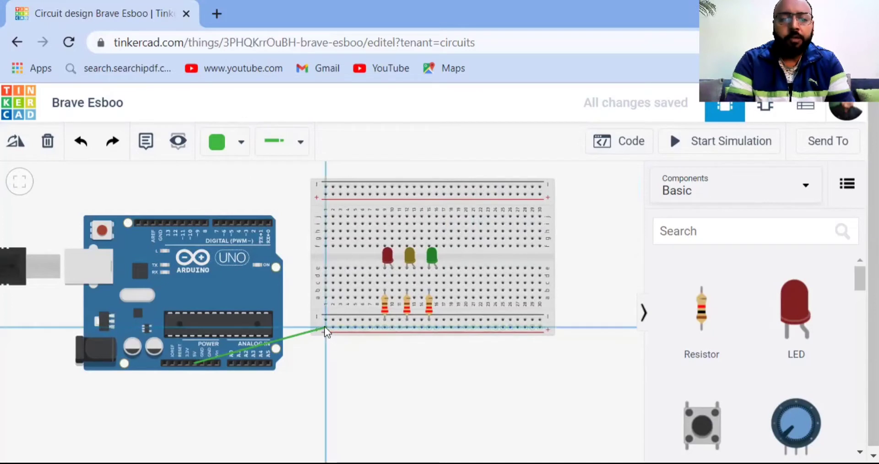
left_click(324, 327)
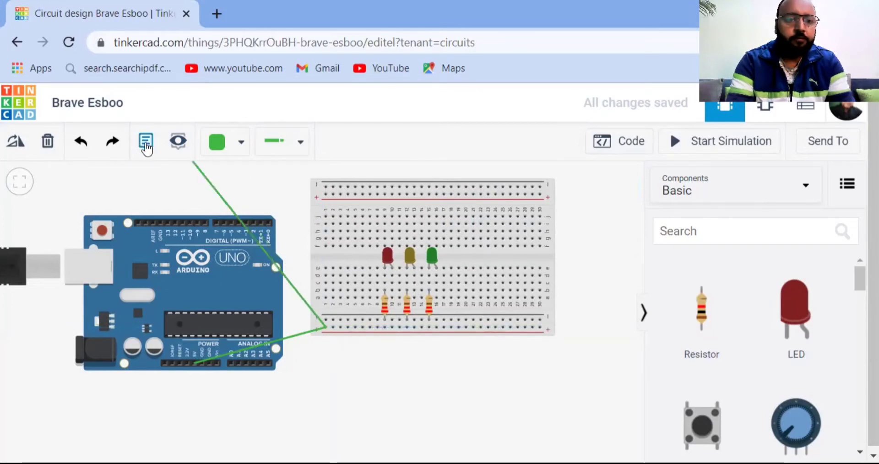
left_click(81, 141)
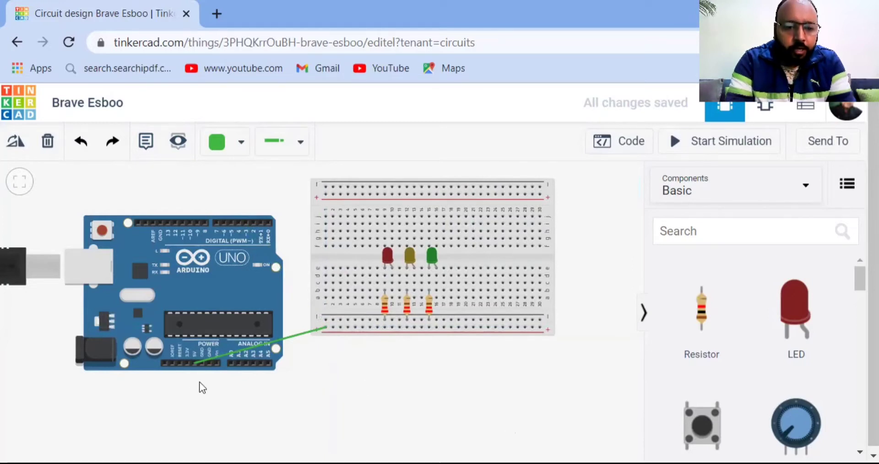
Step: Wire the Arduino's GND pin next to 5V to the first hole of the breadboard's lower negative rail
left_click(202, 363)
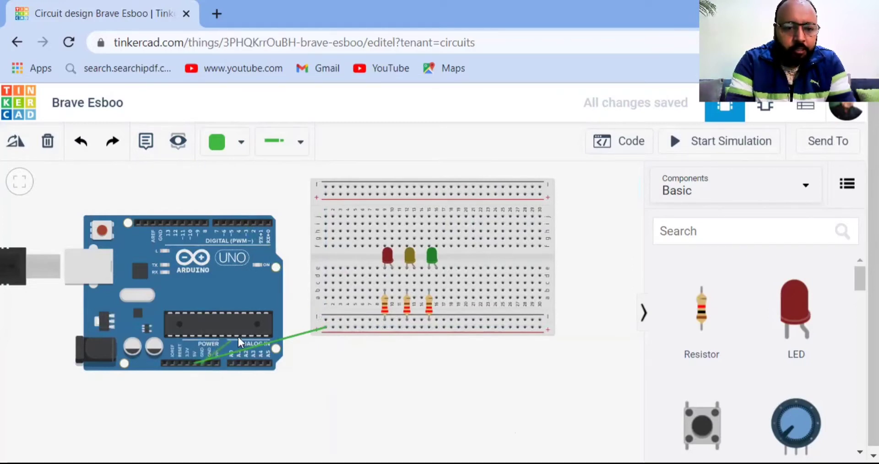
left_click(326, 319)
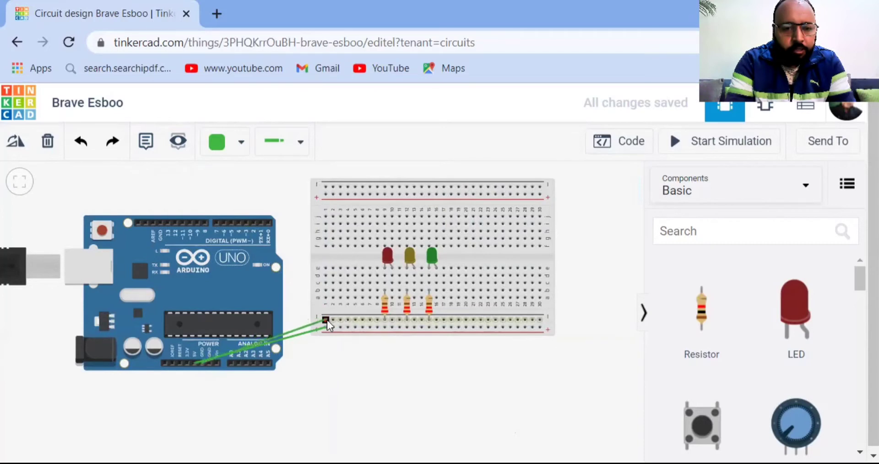
left_click(326, 320)
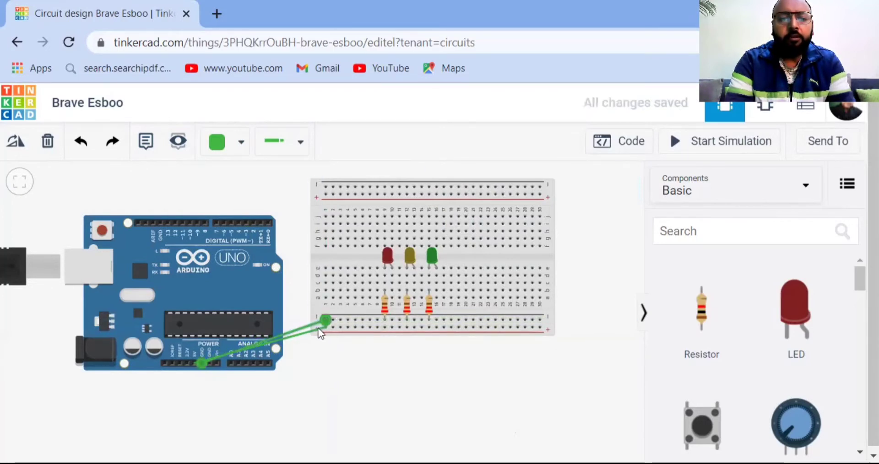
Step: Set the color of the wire between the Arduino's 5V pin and the positive rail to Red
left_click(321, 333)
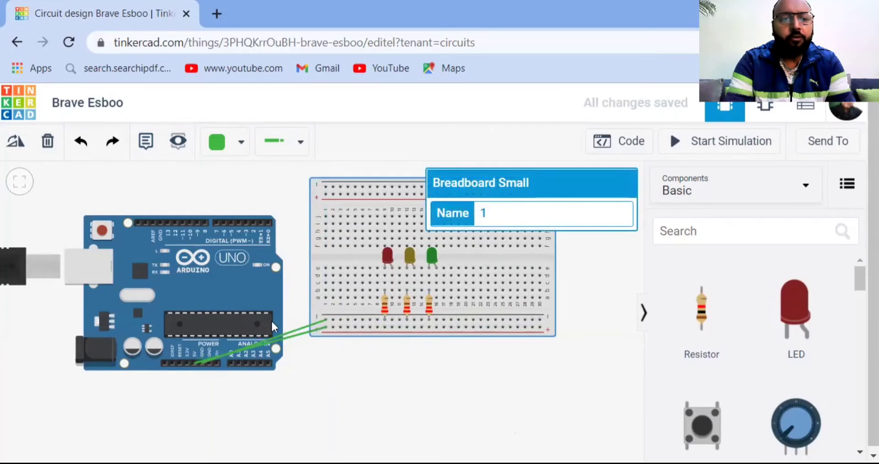
left_click(295, 339)
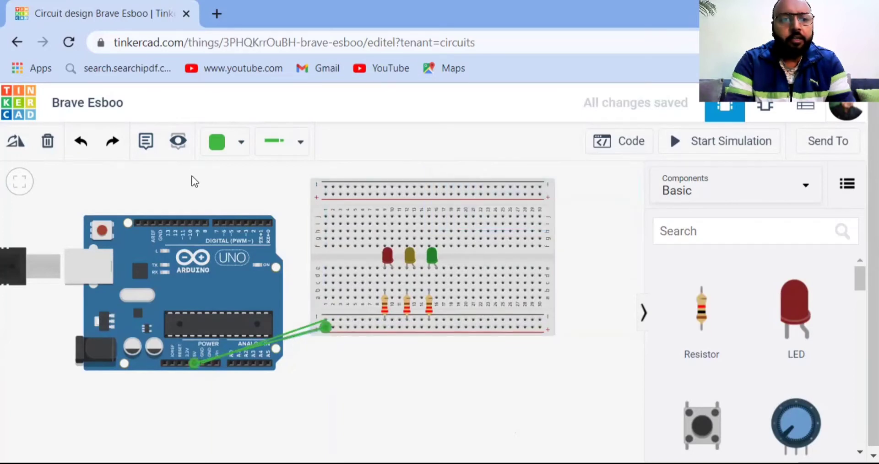
left_click(218, 145)
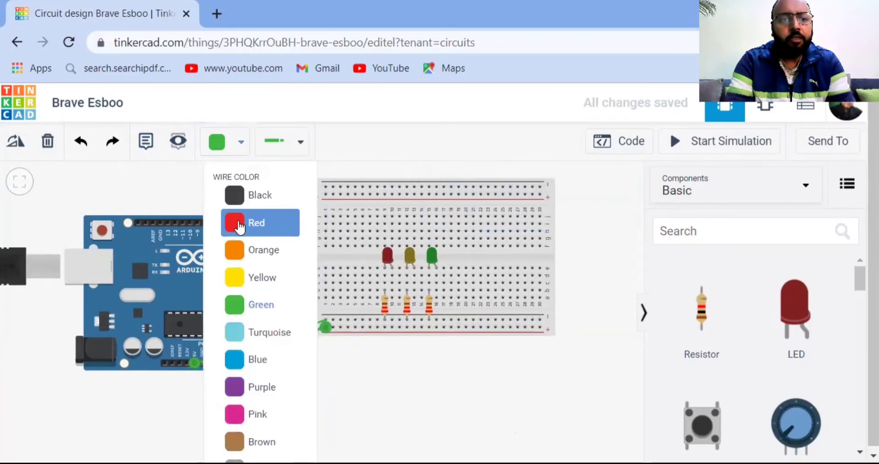
left_click(237, 224)
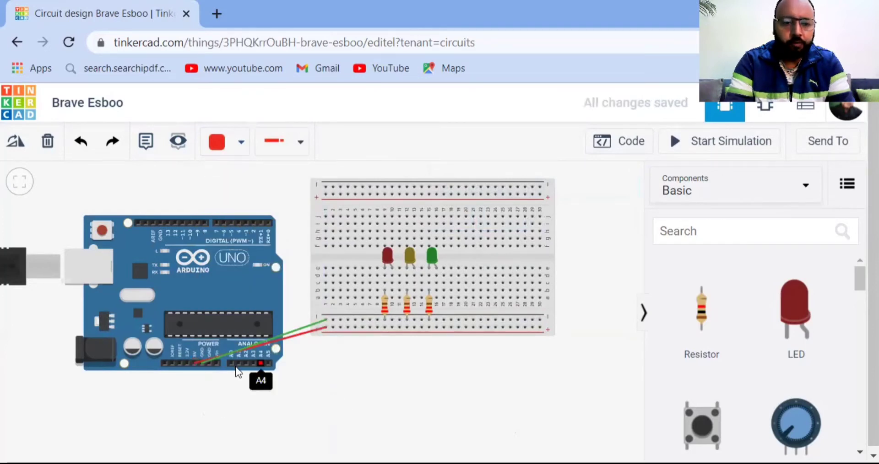
Step: Check the 5V and GND wires to the breadboard rails, and run the simulation briefly before stopping it
left_click(209, 362)
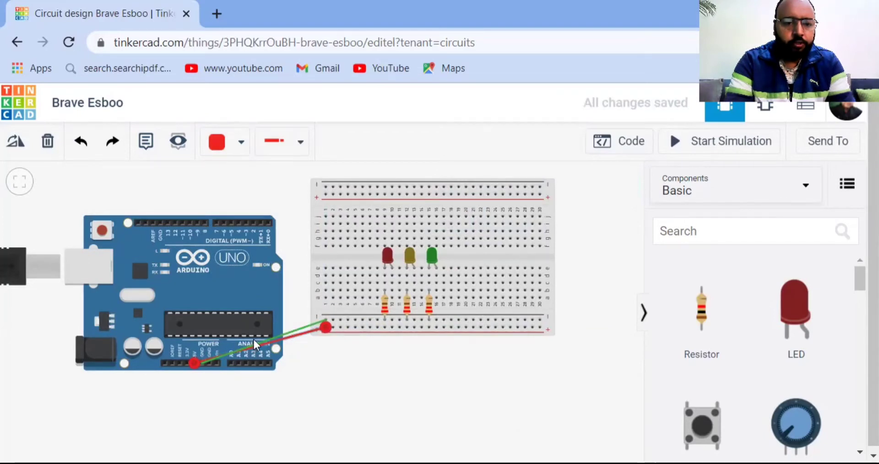
left_click(269, 339)
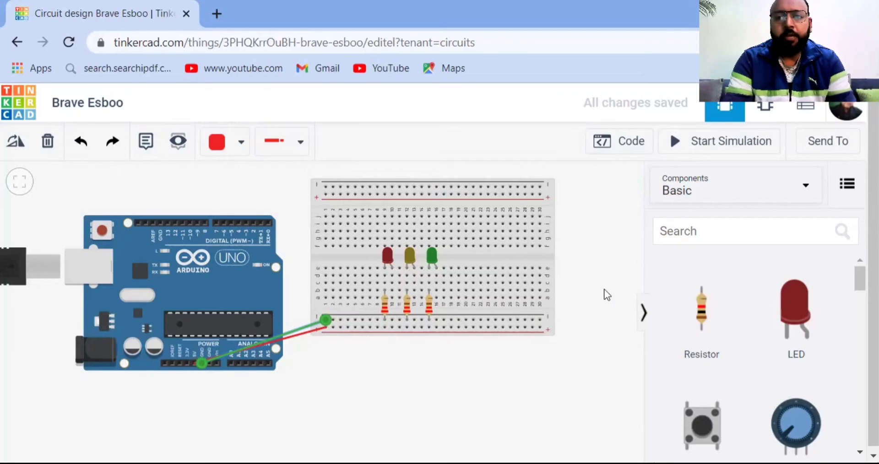
left_click(707, 146)
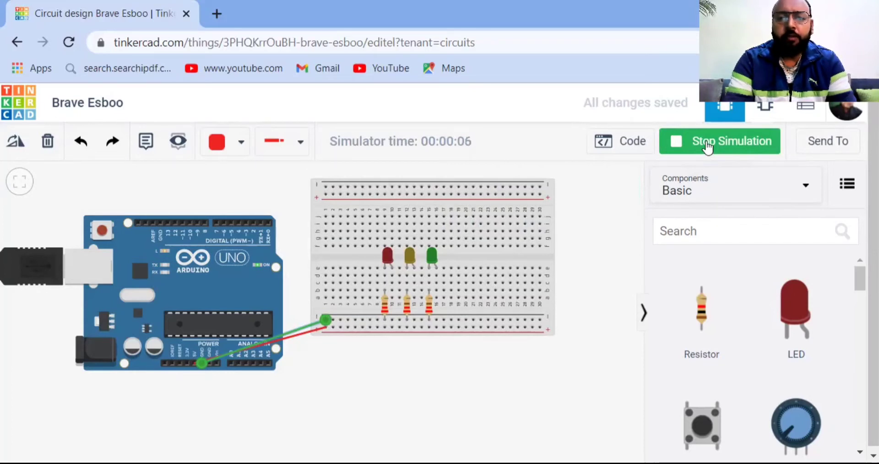
left_click(707, 148)
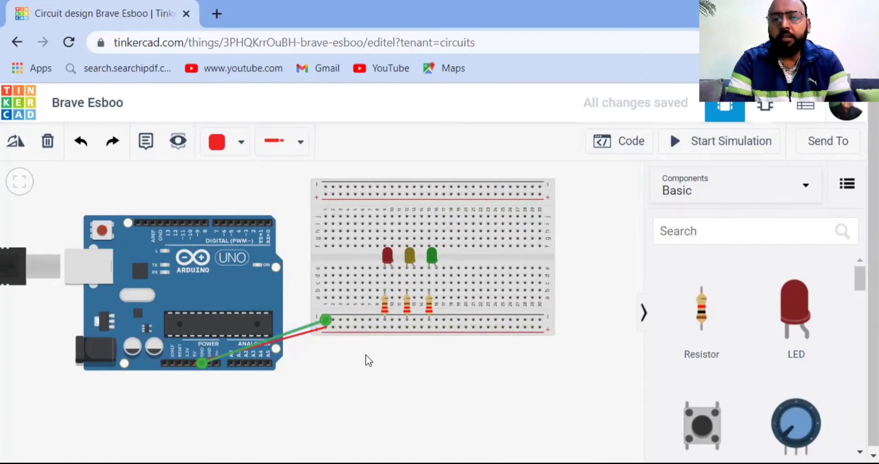
Step: Wire Arduino pin 13 to the breadboard column of the red LED's anode and set the wire color to Purple
left_click(166, 222)
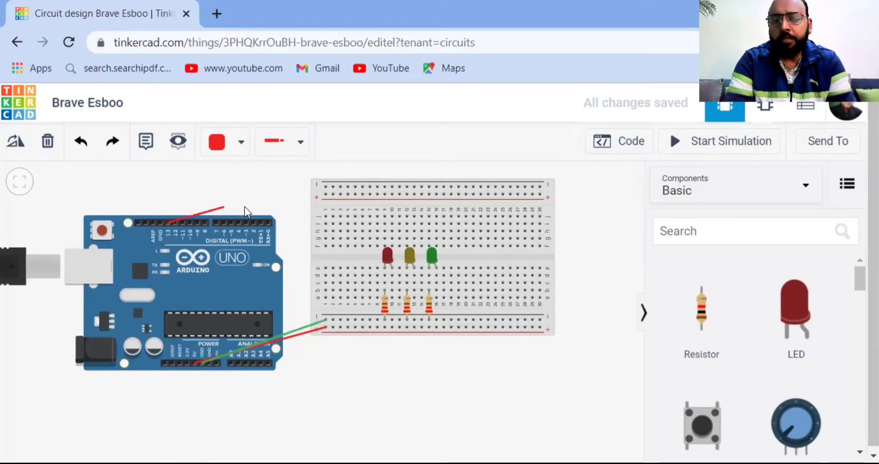
left_click(391, 276)
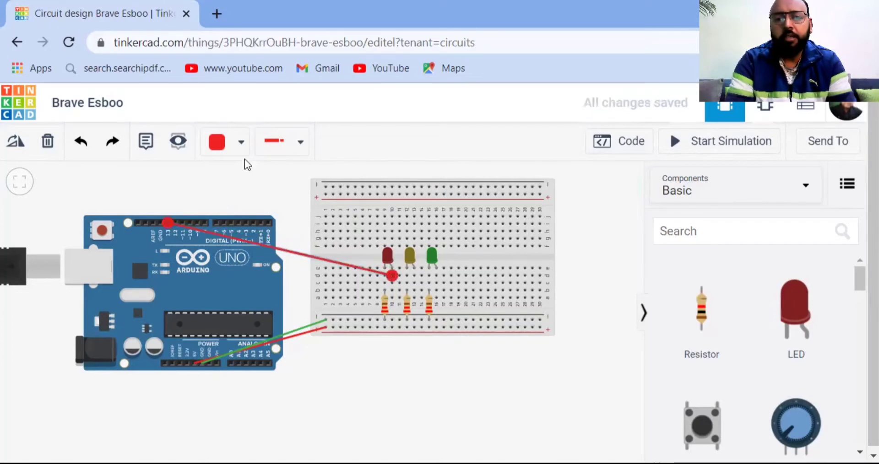
left_click(229, 144)
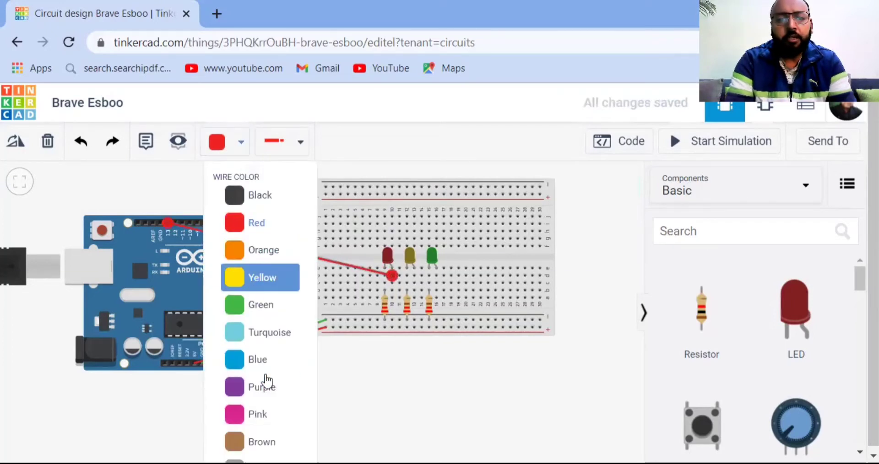
left_click(266, 384)
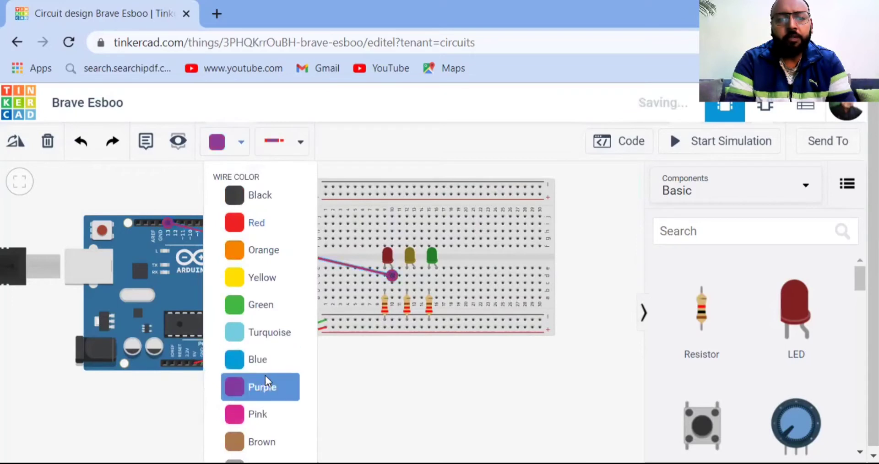
left_click(361, 394)
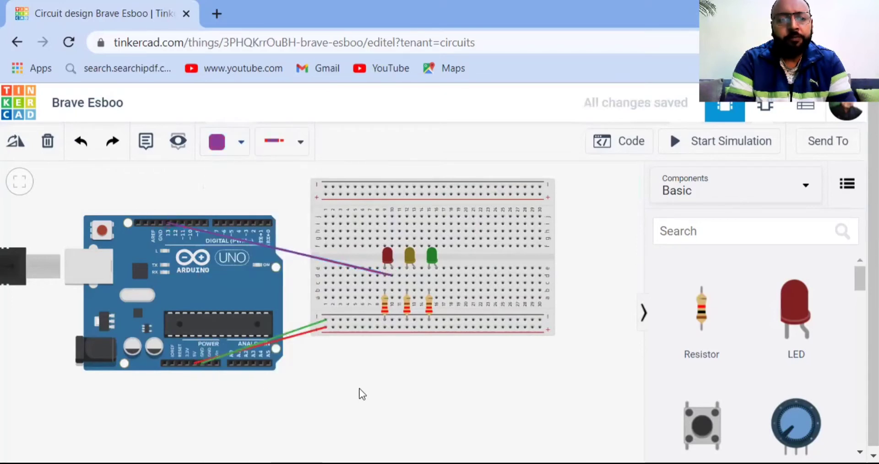
Step: Wire Arduino pin 12 to the yellow LED's anode column and set the wire color to Brown
left_click(175, 223)
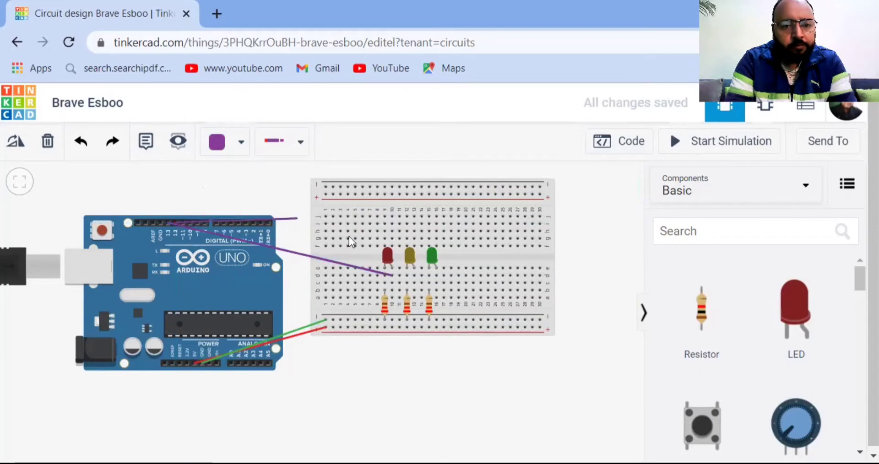
left_click(413, 276)
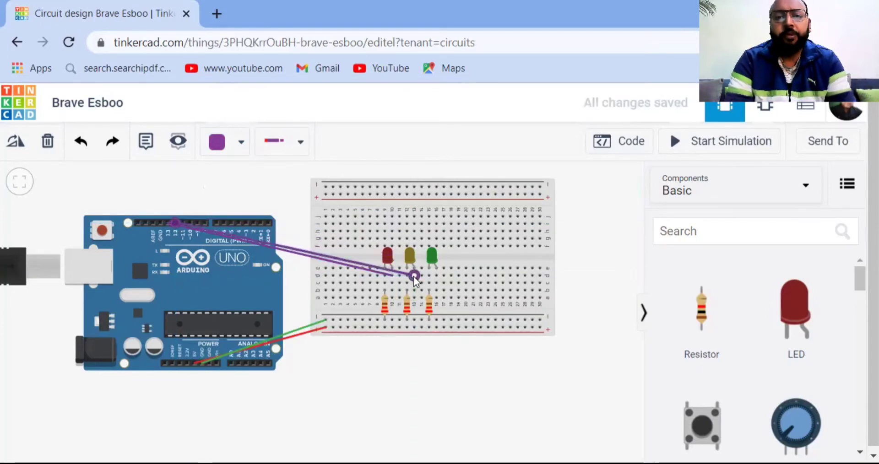
left_click(238, 148)
left_click(249, 444)
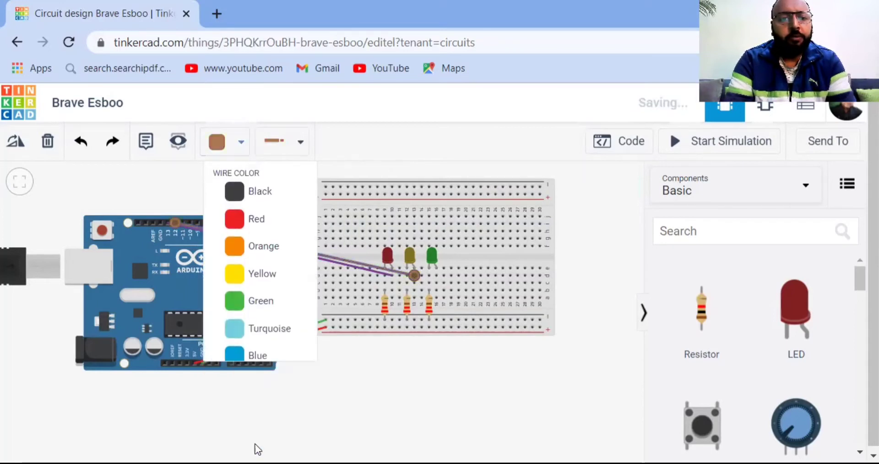
Step: Wire Arduino pin 11 to the green LED's anode column and set the wire color to Turquoise
left_click(183, 221)
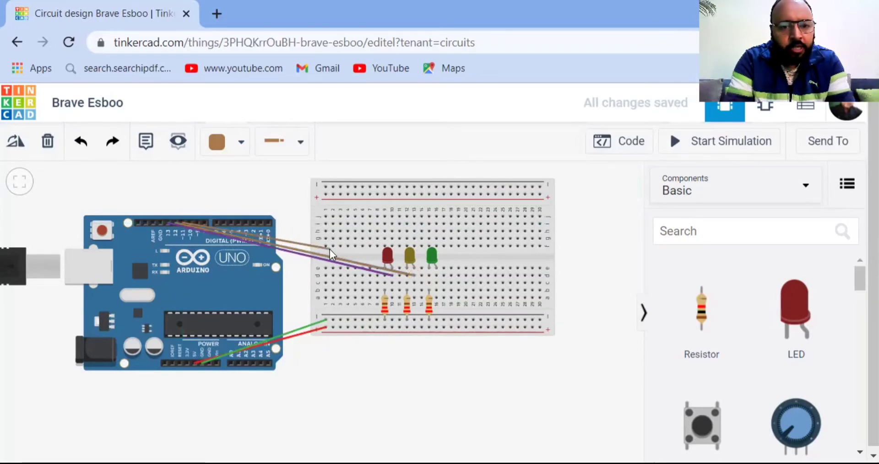
left_click(435, 283)
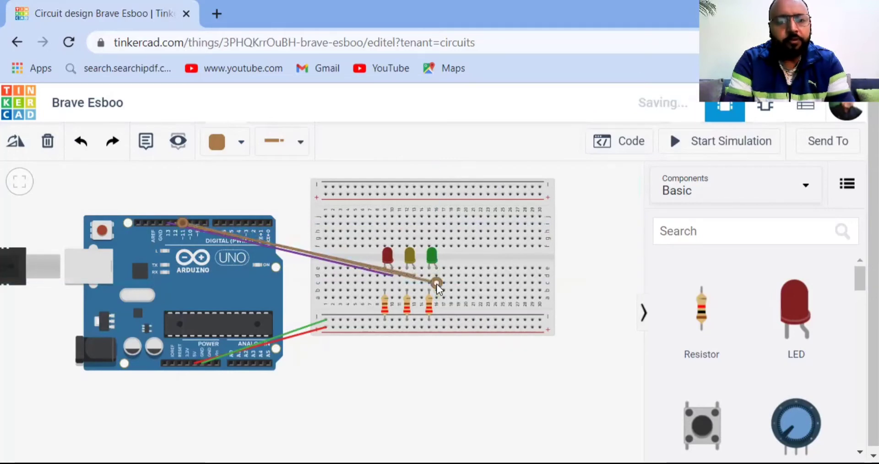
left_click(218, 140)
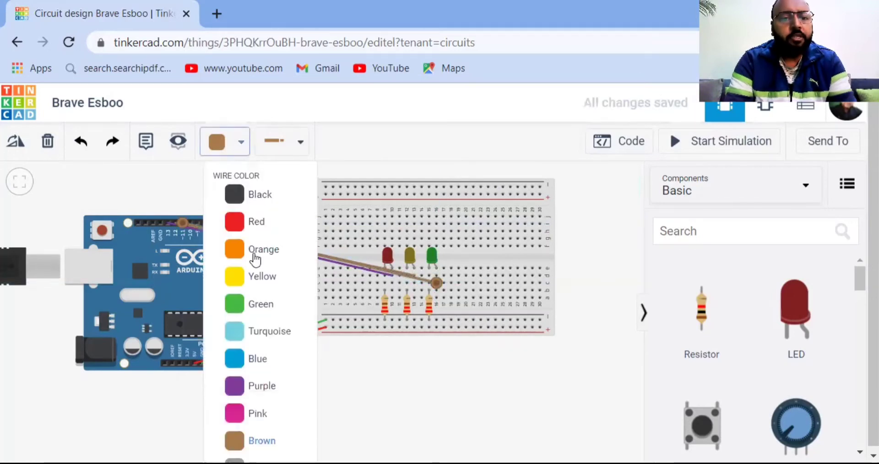
left_click(398, 378)
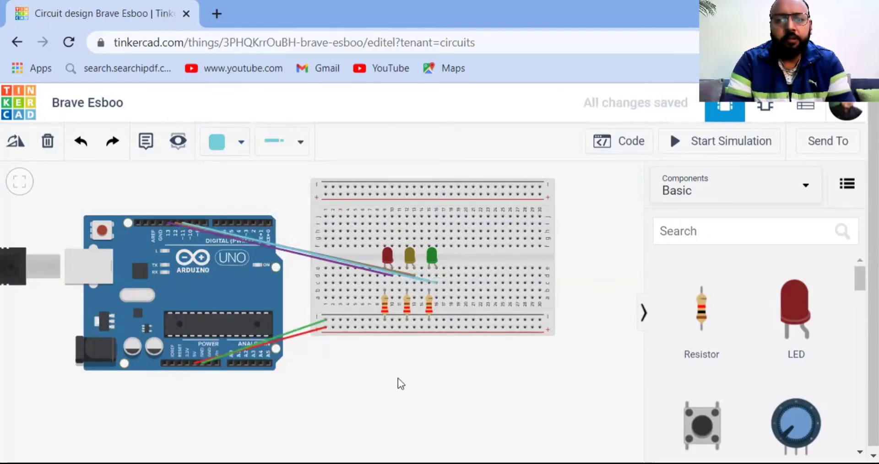
Step: Run the simulation of the wired LED circuit and stop it
left_click(740, 150)
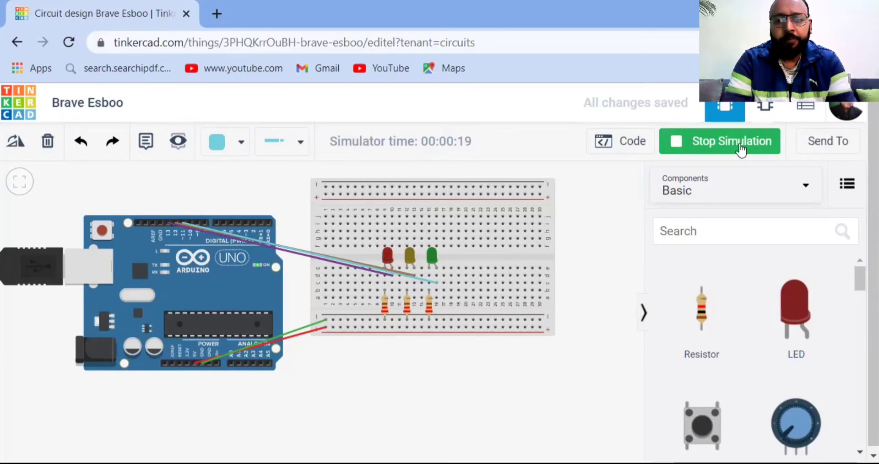
left_click(738, 146)
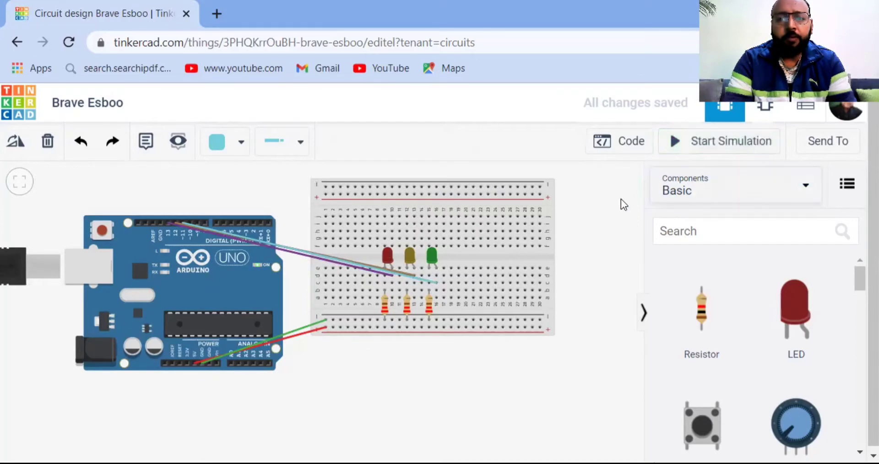
Step: Open the Arduino's code editor and choose the Blocks editing mode
left_click(634, 151)
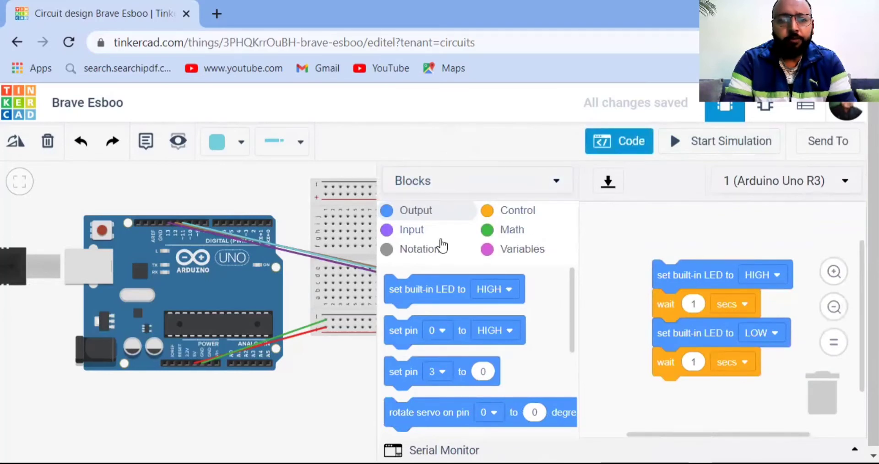
left_click(558, 185)
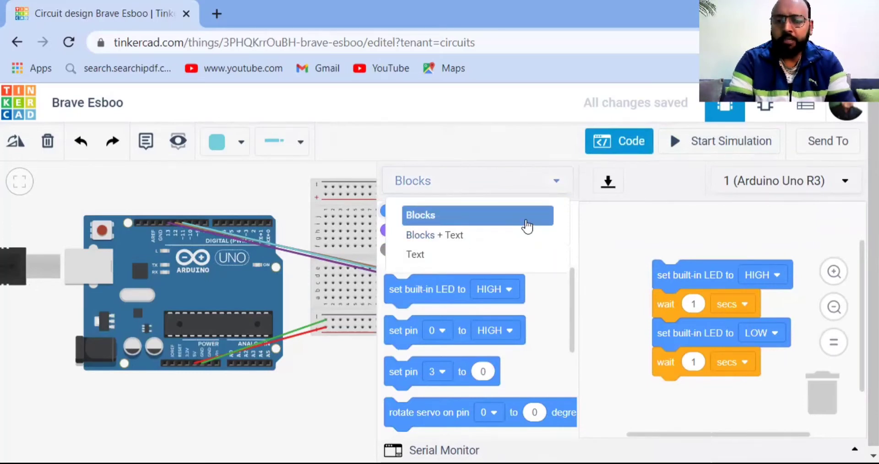
left_click(527, 225)
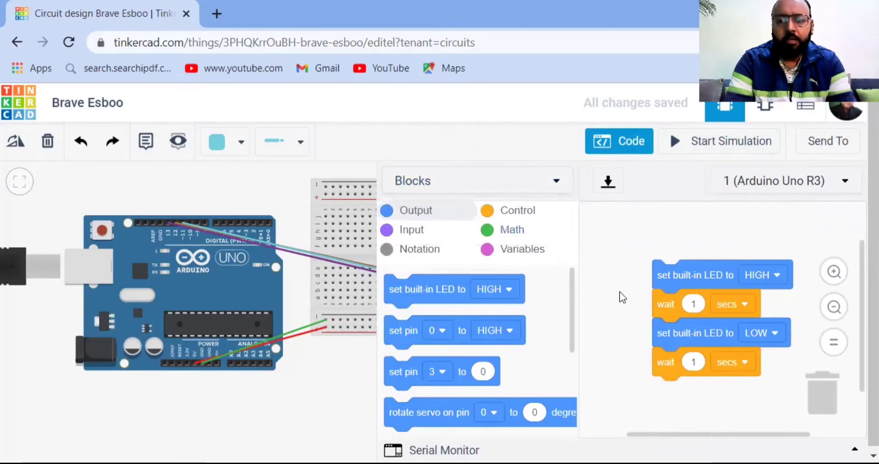
Step: Delete the default program's built-in LED HIGH and LOW blocks and both wait blocks to clear the workspace
right_click(660, 276)
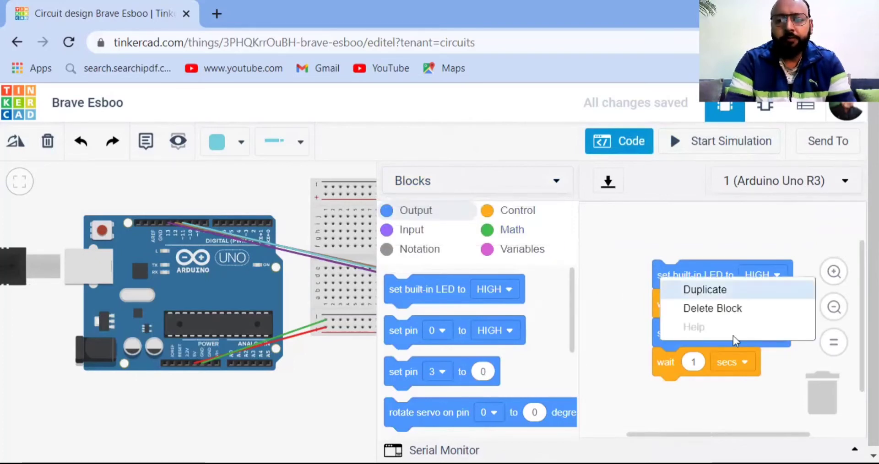
left_click(732, 310)
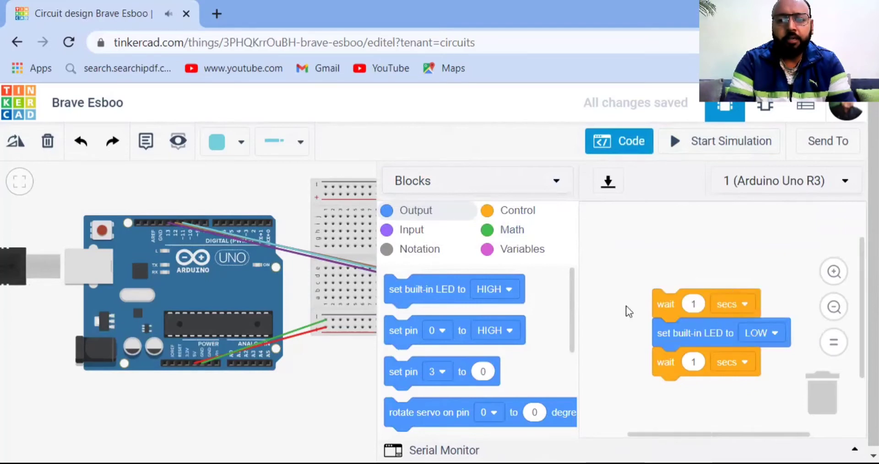
right_click(671, 304)
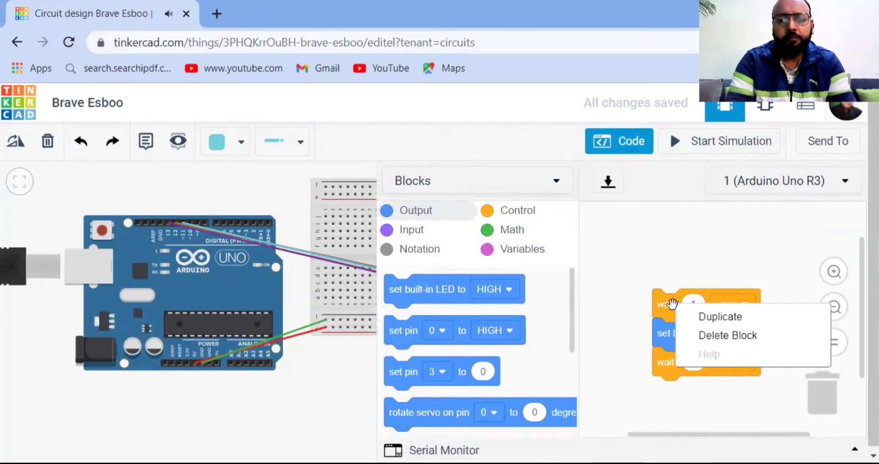
left_click(723, 333)
right_click(670, 336)
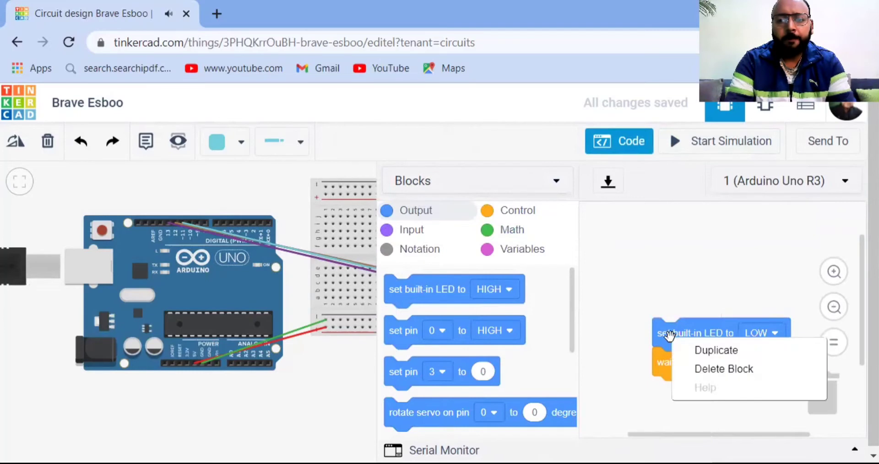
left_click(760, 373)
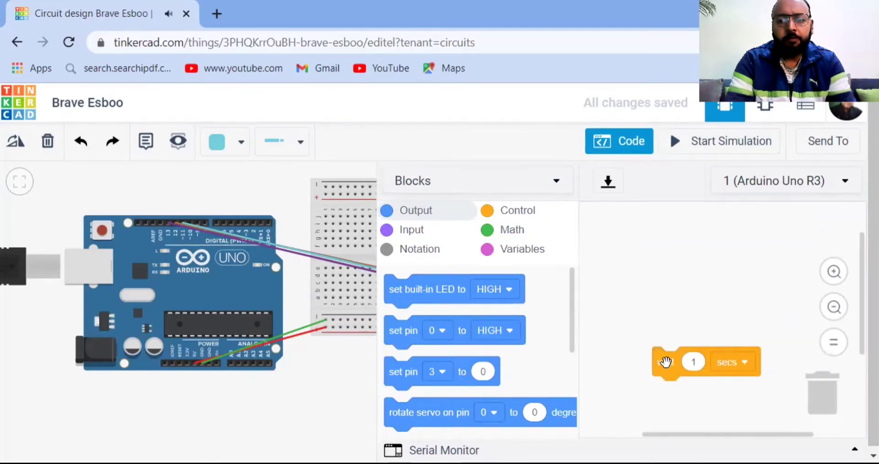
right_click(666, 363)
left_click(704, 395)
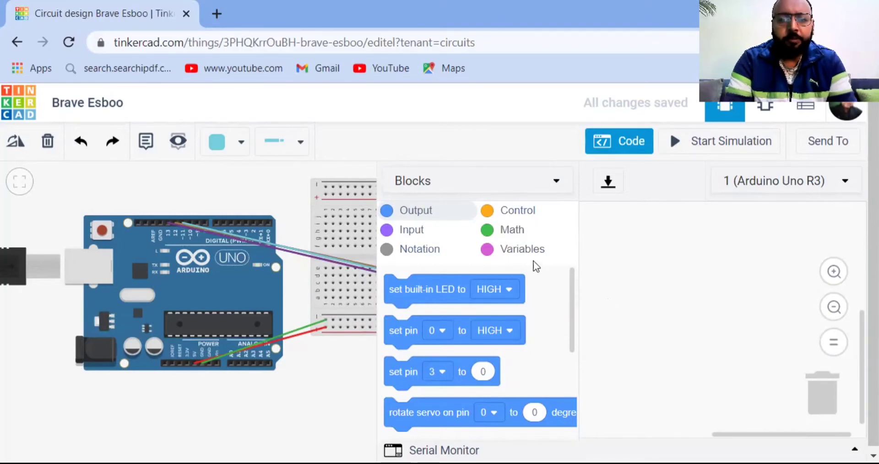
Step: Create a new variable named animation_speed
left_click(528, 251)
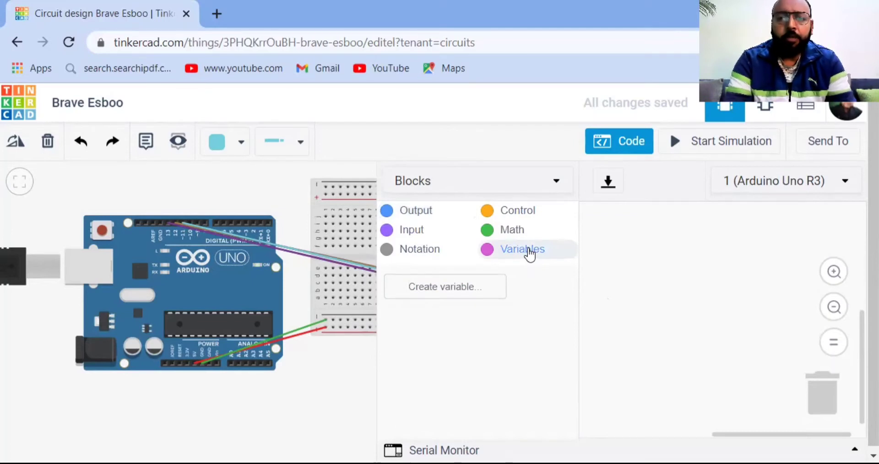
left_click(415, 298)
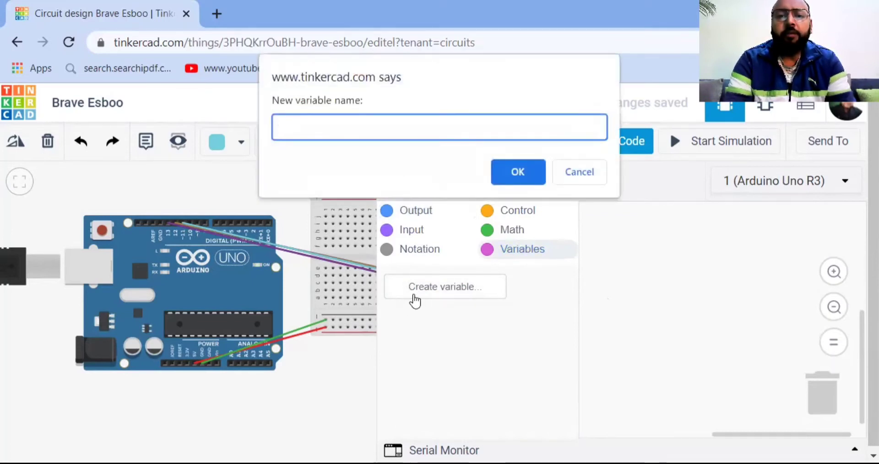
type("ani")
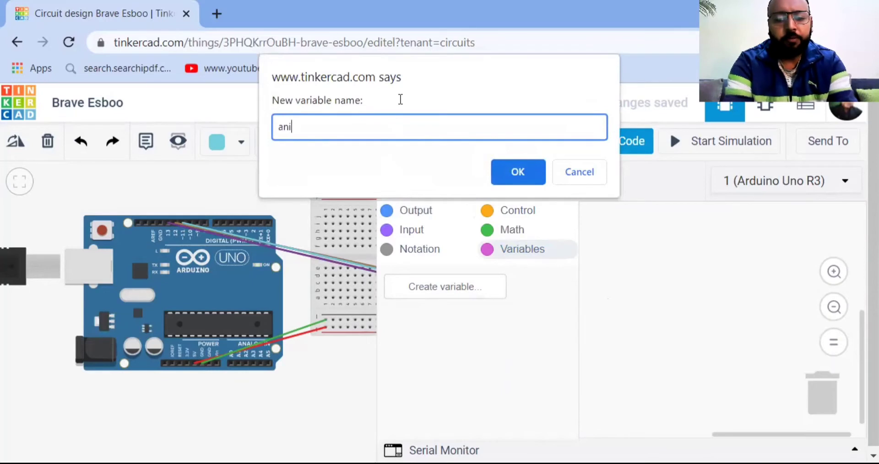
type("mation")
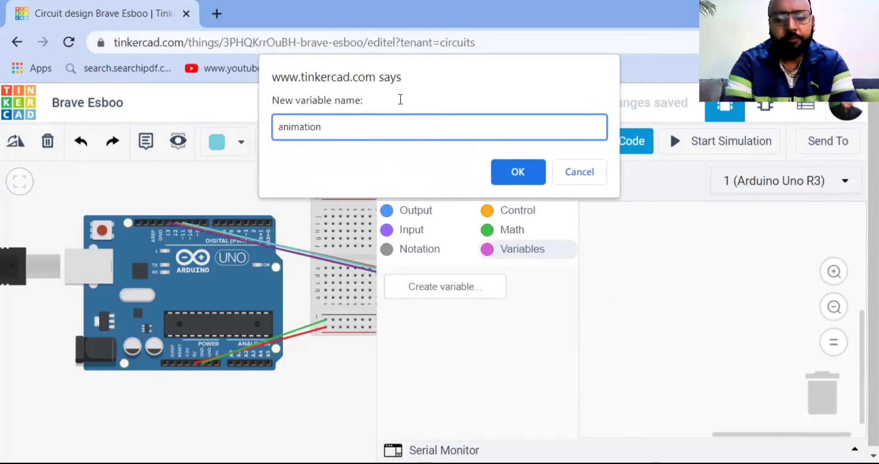
type("_speed")
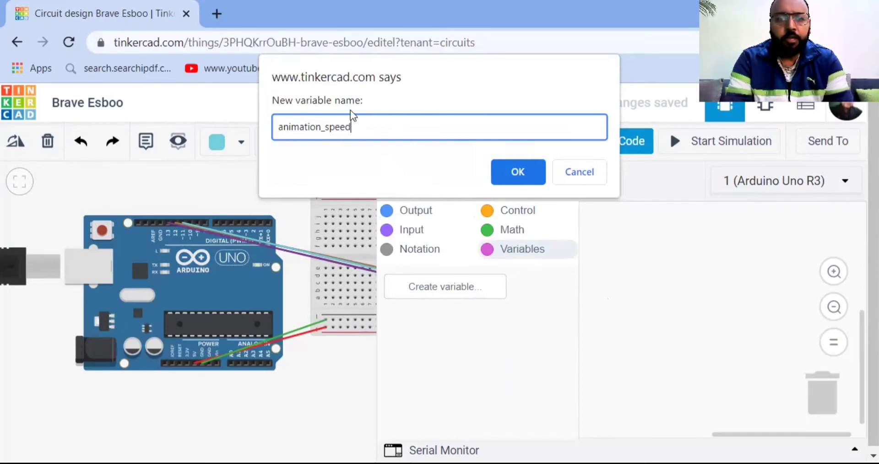
left_click(532, 171)
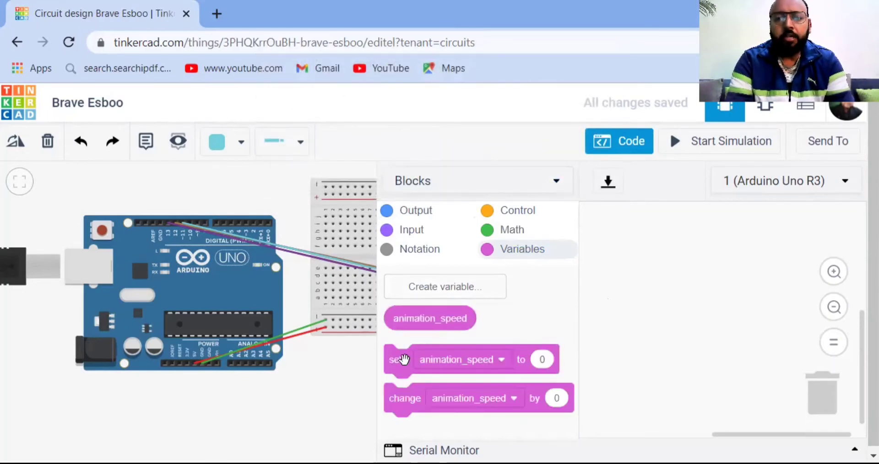
Step: Start the program with a block that sets animation_speed to 1000
left_click_drag(398, 359, 625, 236)
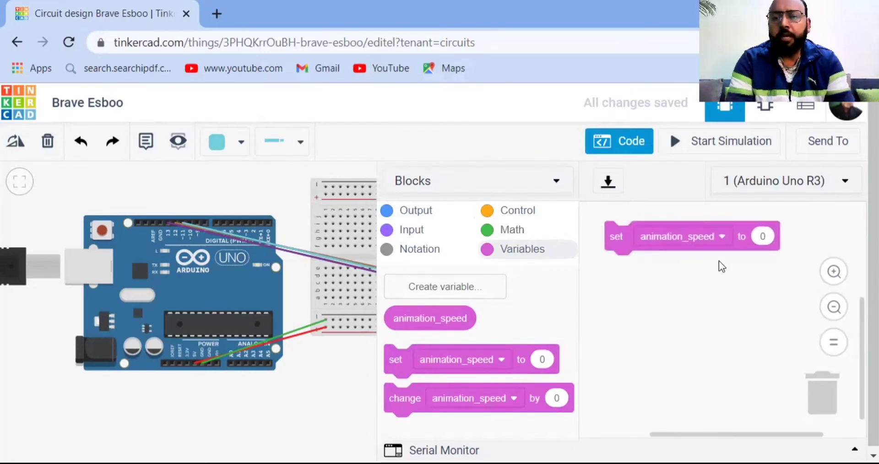
left_click(765, 236)
type("1")
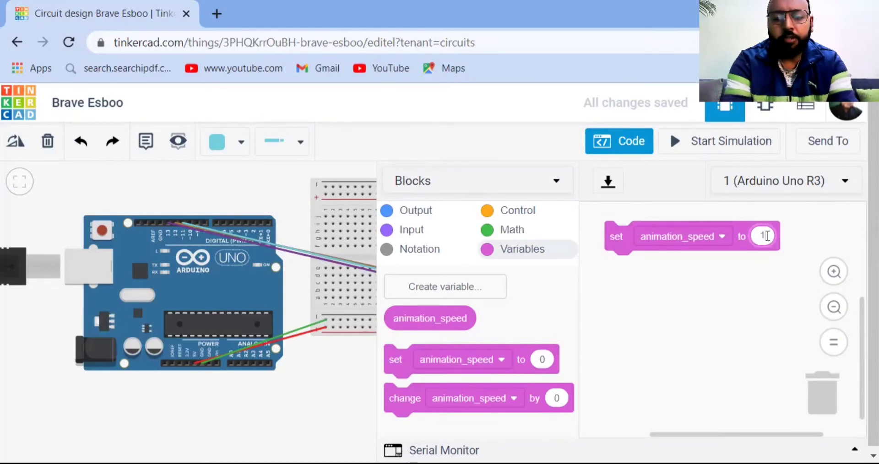
type("000")
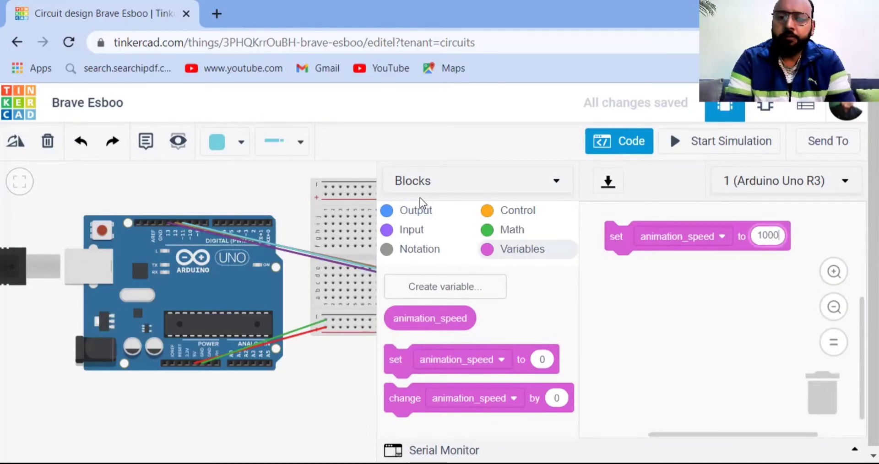
Step: Add a built-in LED HIGH block below the variable block, followed by a wait of animation_speed milliseconds
left_click(420, 212)
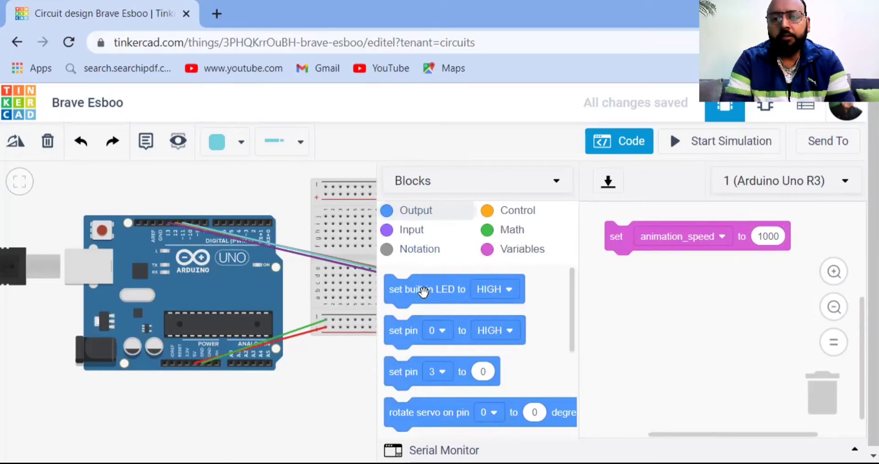
left_click_drag(424, 293, 655, 275)
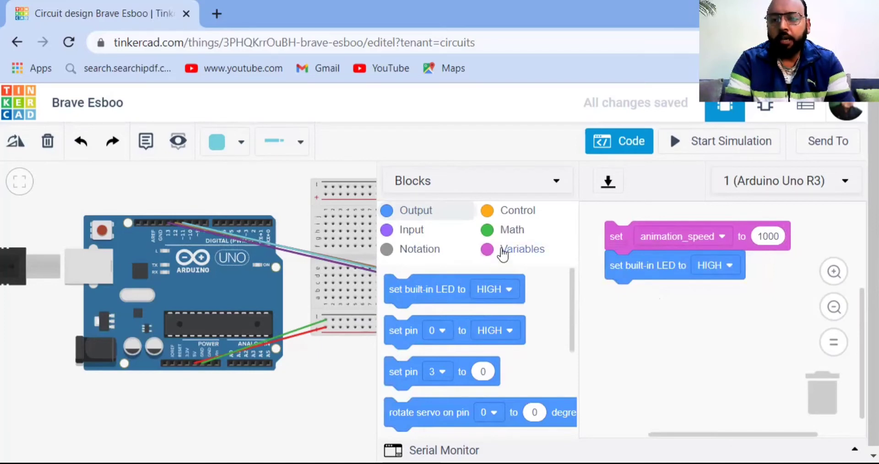
left_click(519, 217)
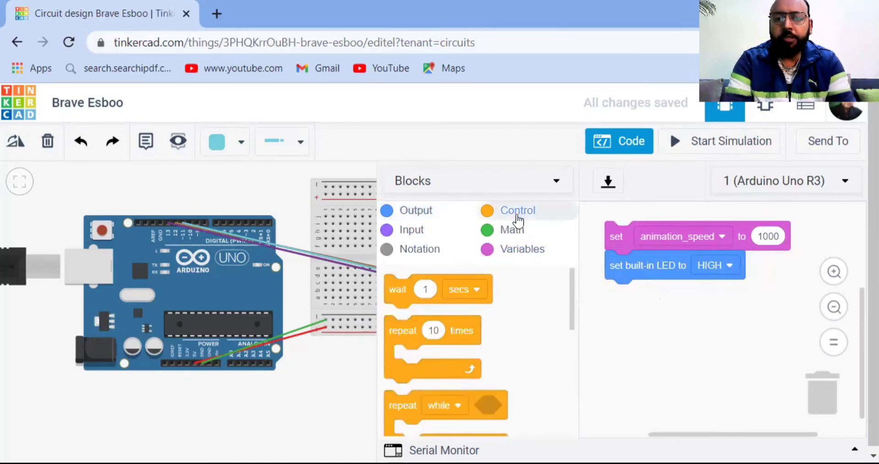
left_click_drag(397, 303, 619, 310)
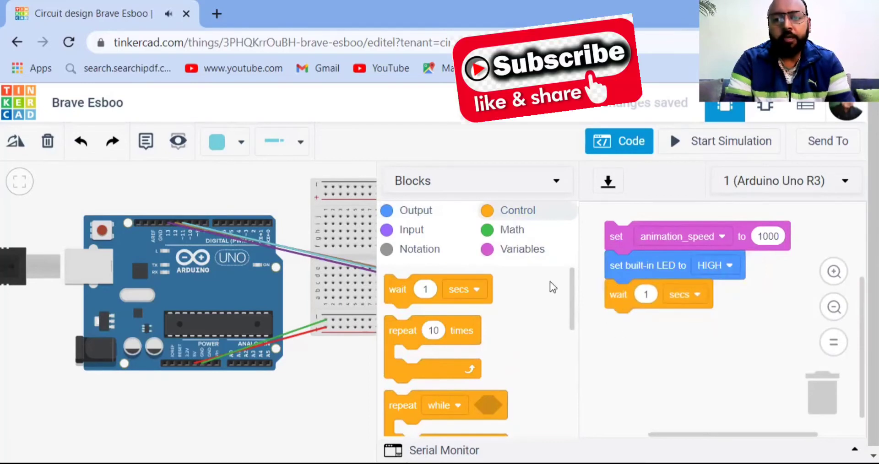
left_click(516, 250)
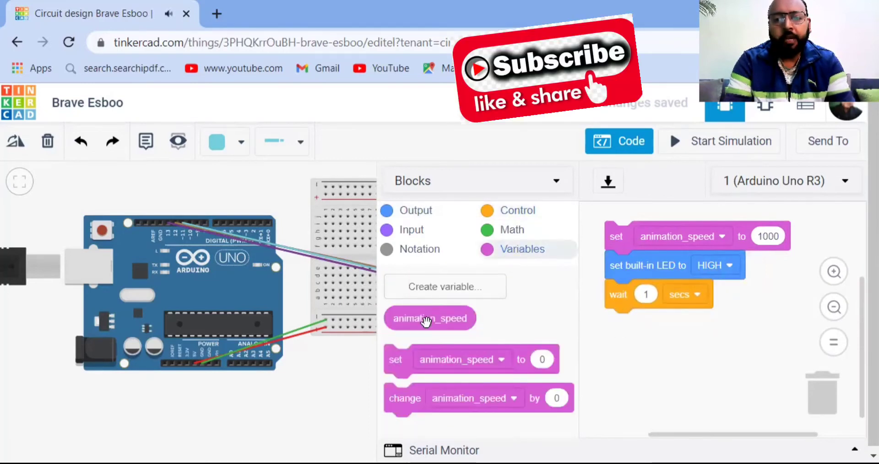
left_click_drag(509, 316, 663, 296)
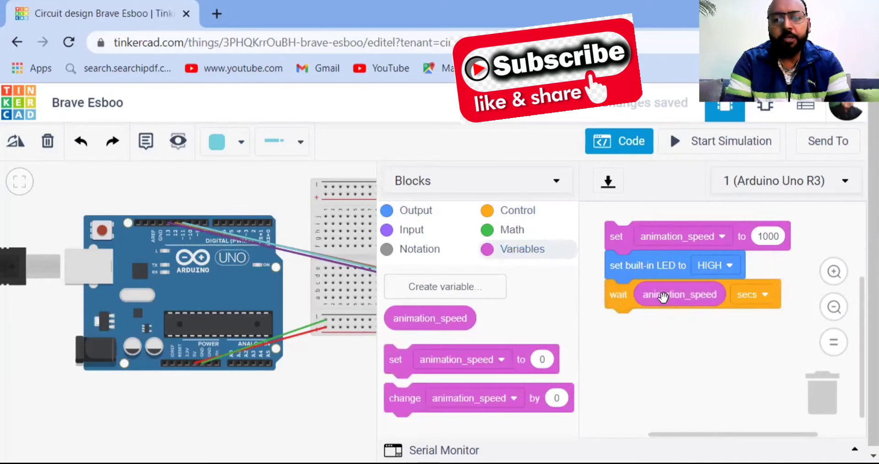
left_click(765, 295)
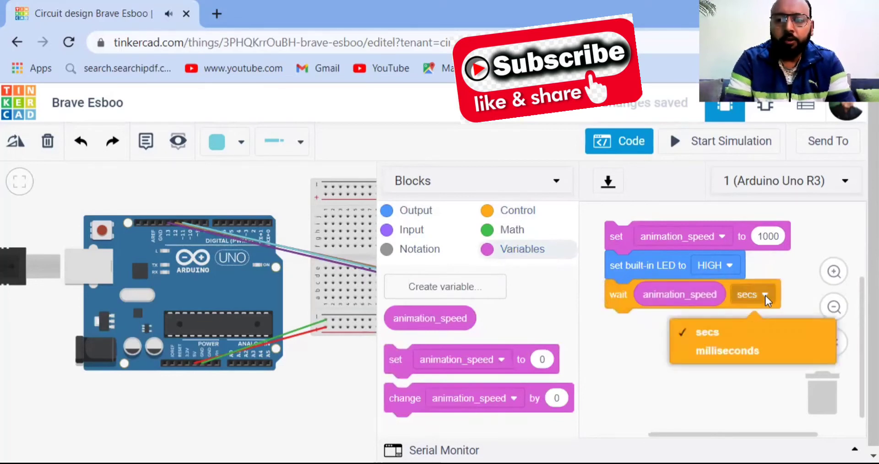
left_click(753, 347)
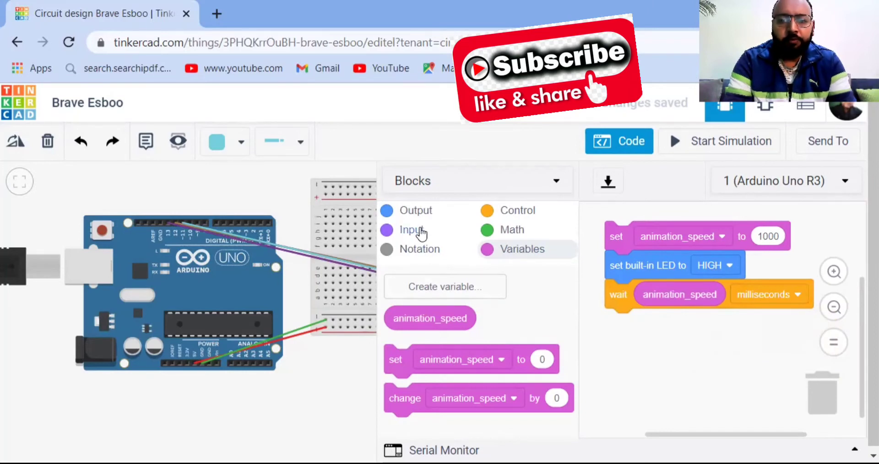
Step: Append a second built-in LED block under the wait and set it to LOW
left_click(417, 212)
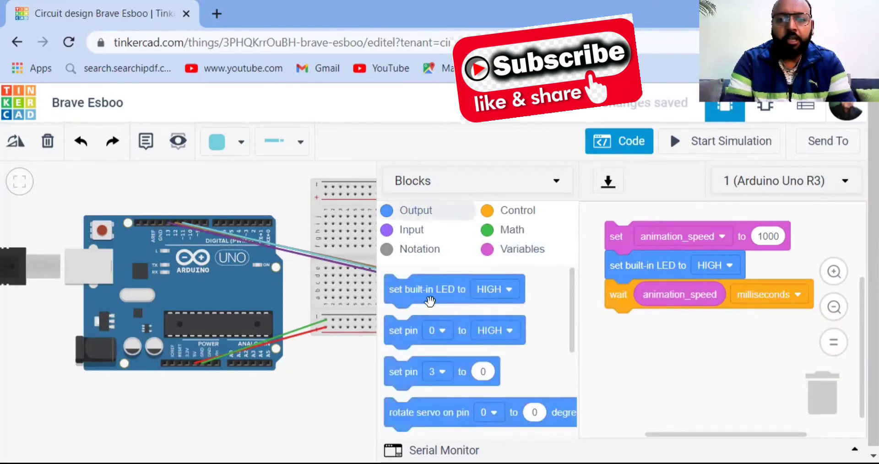
left_click_drag(430, 301, 648, 341)
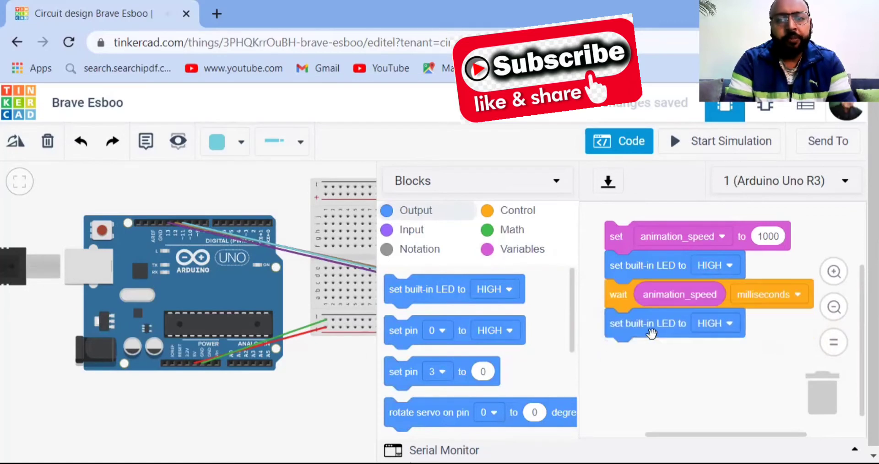
left_click(728, 321)
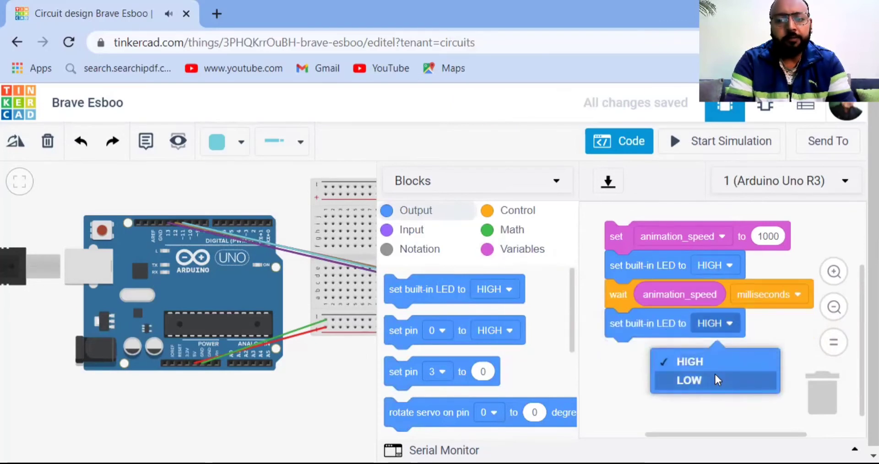
left_click(715, 374)
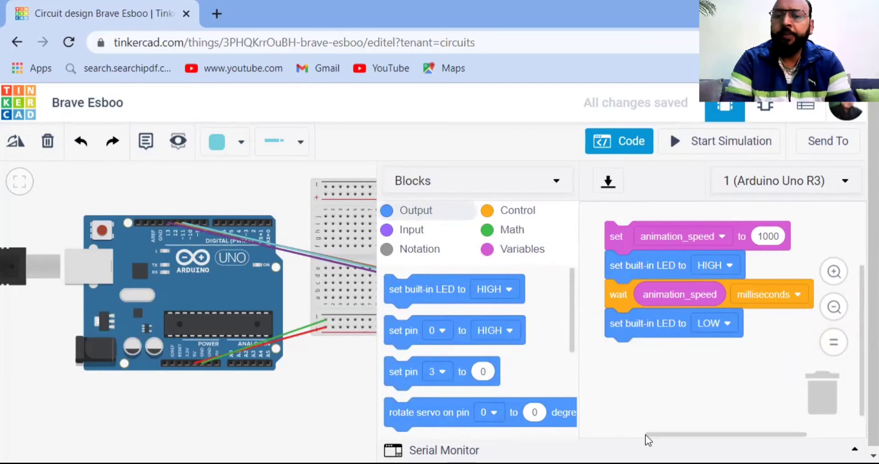
Step: Add a wait block after the built-in LED LOW block, using animation_speed as its duration in milliseconds
left_click(508, 211)
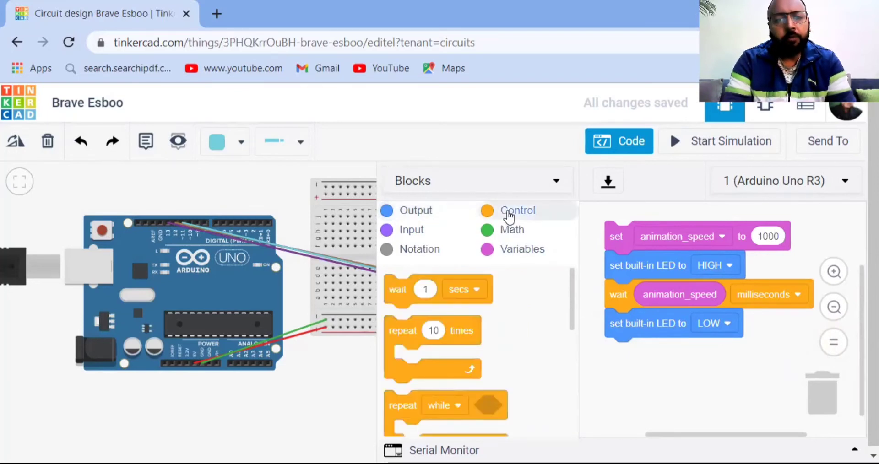
mouse_move(393, 300)
left_mouse_down()
mouse_move(500, 304)
mouse_move(624, 371)
mouse_move(621, 362)
left_mouse_up()
left_click(533, 251)
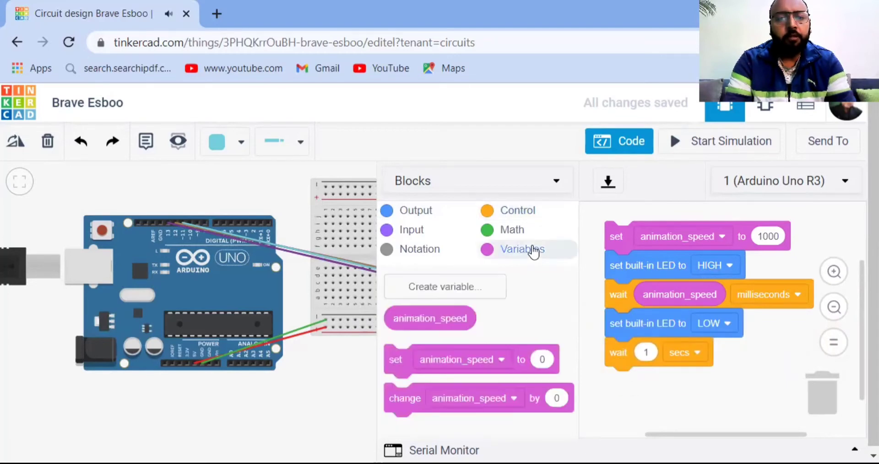
left_click_drag(444, 318, 674, 353)
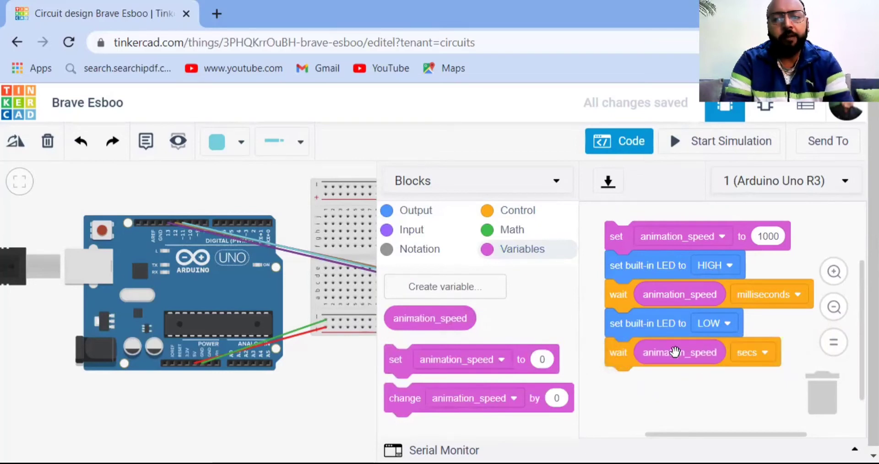
left_click(756, 352)
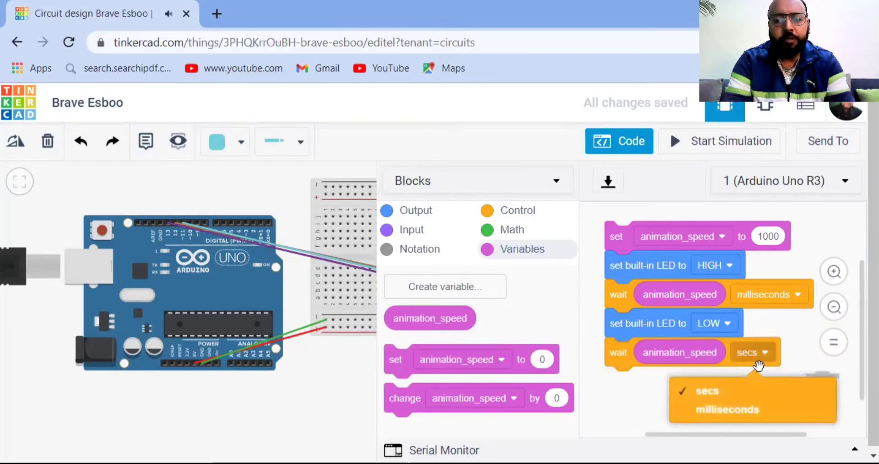
left_click(753, 408)
Step: Append a digital set pin block to the end of the program and set it to pin 13, HIGH
scroll(709, 293, "down", 3)
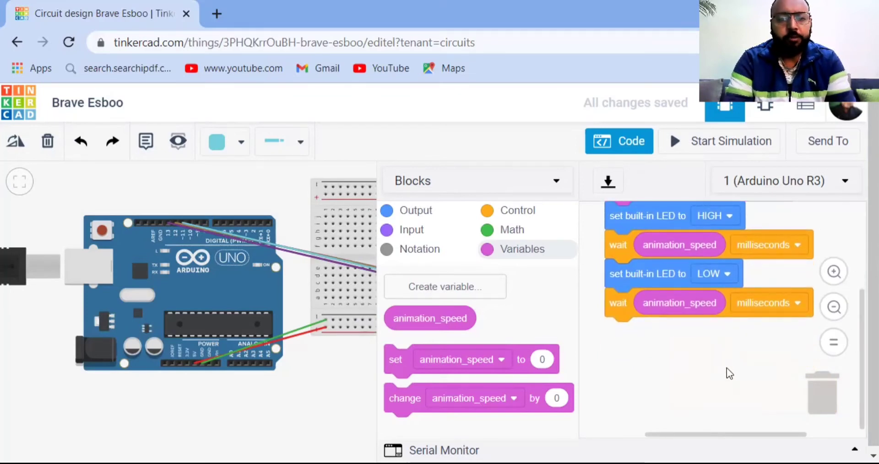
left_click(429, 213)
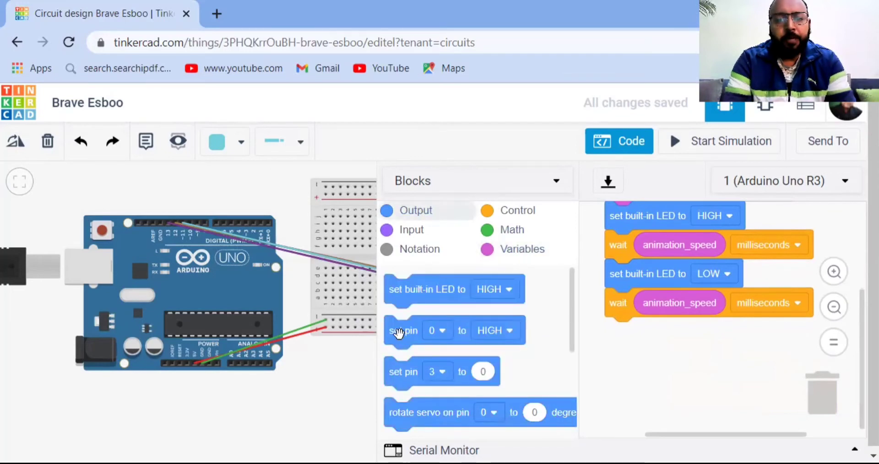
left_click_drag(399, 334, 620, 336)
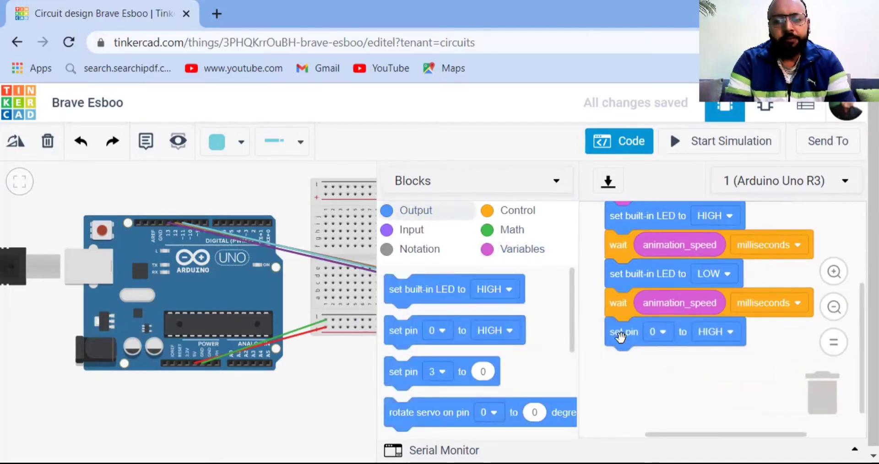
left_click(340, 370)
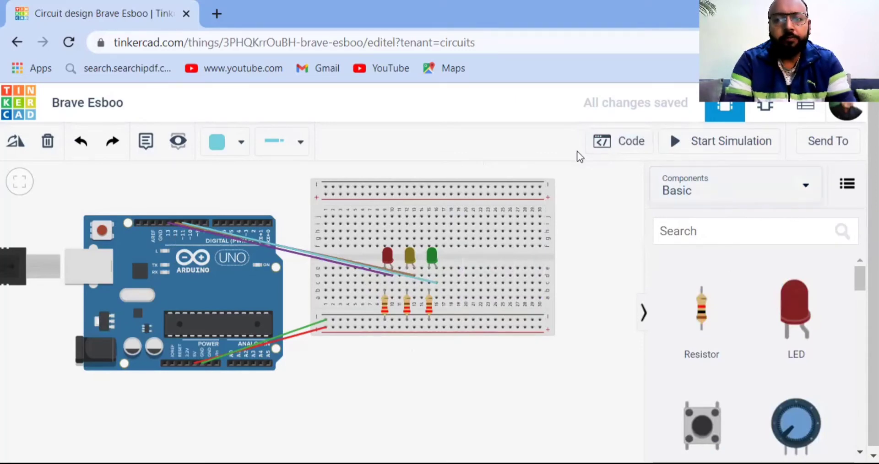
left_click(623, 139)
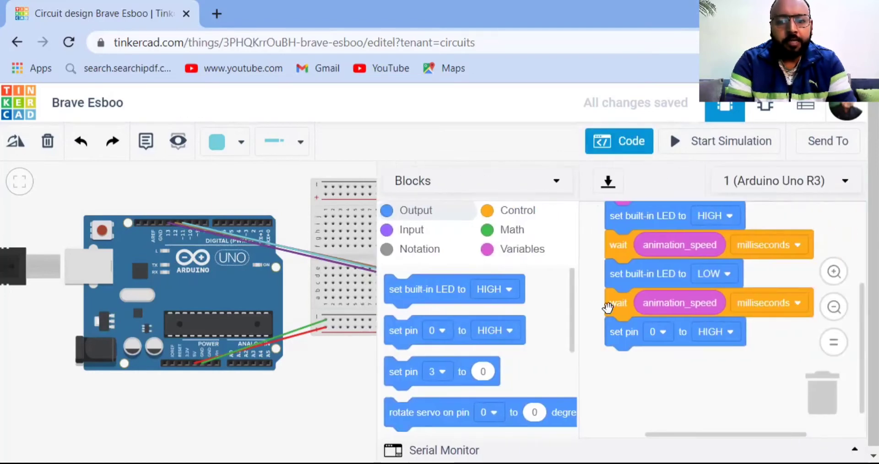
left_click(664, 336)
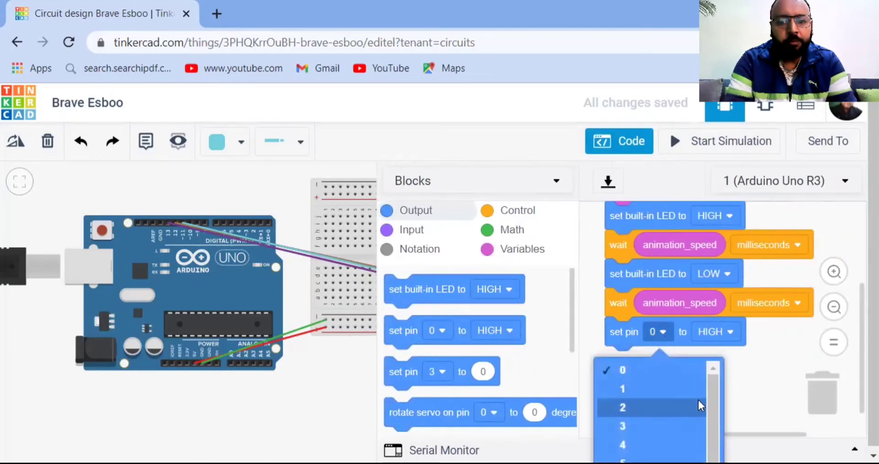
scroll(672, 297, "down", 1)
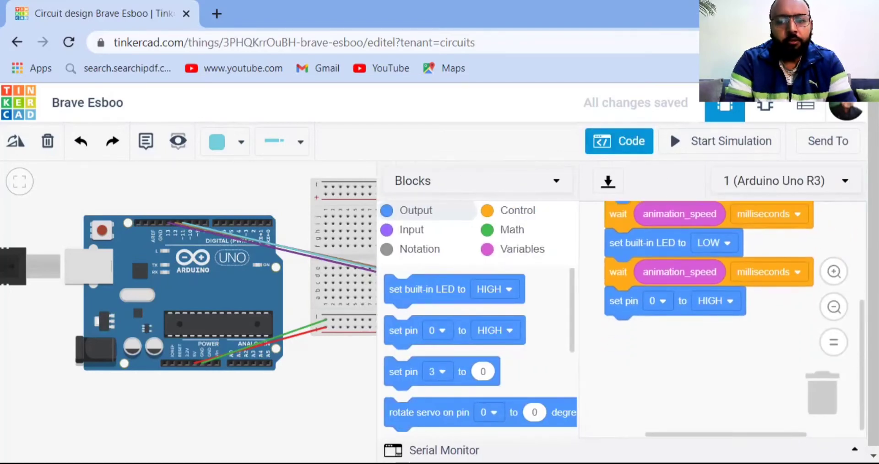
left_click(664, 300)
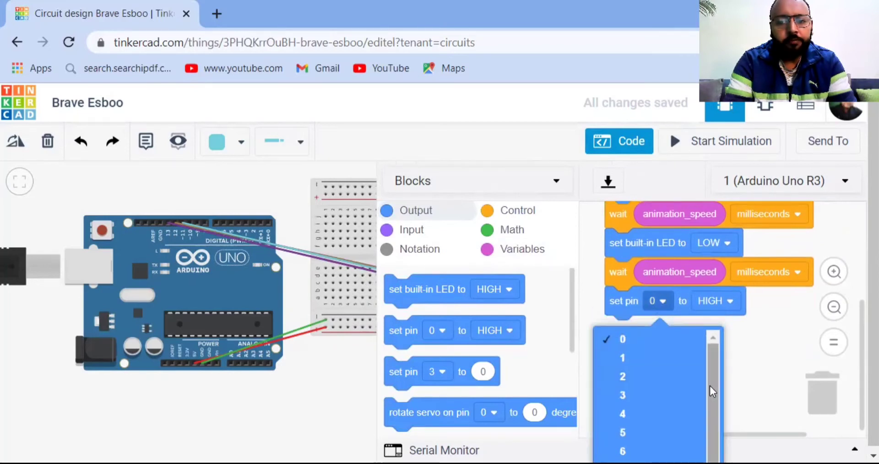
left_click_drag(710, 386, 715, 444)
scroll(717, 449, "down", 1)
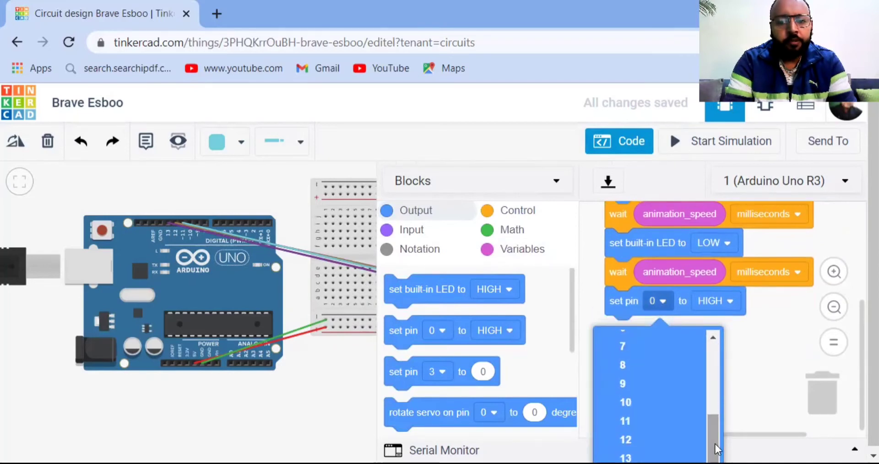
left_click(638, 446)
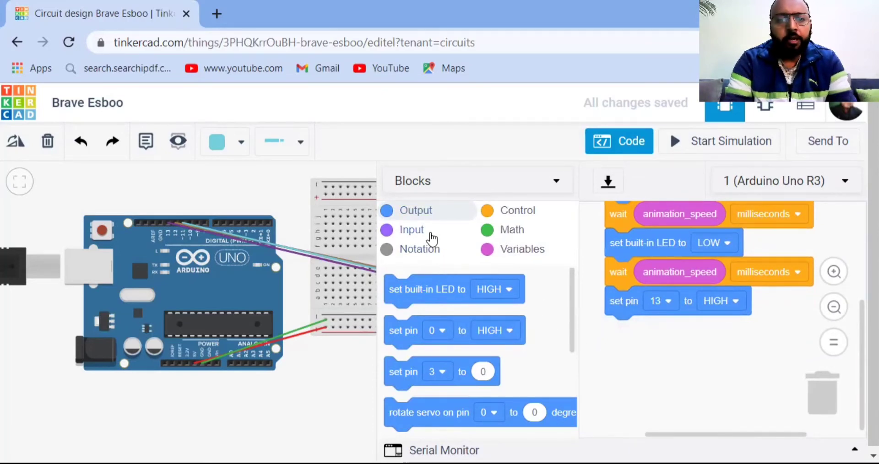
Step: Add a wait of animation_speed milliseconds after the pin 13 HIGH block
left_click(512, 214)
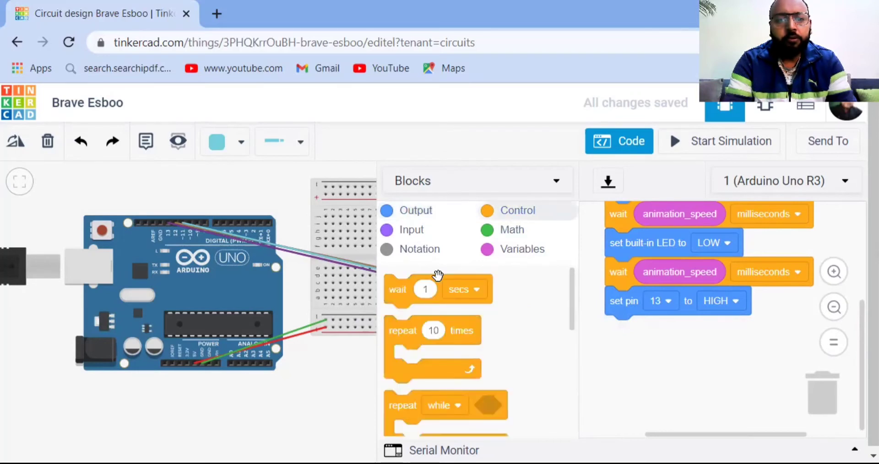
left_click_drag(522, 310, 618, 329)
left_click(522, 250)
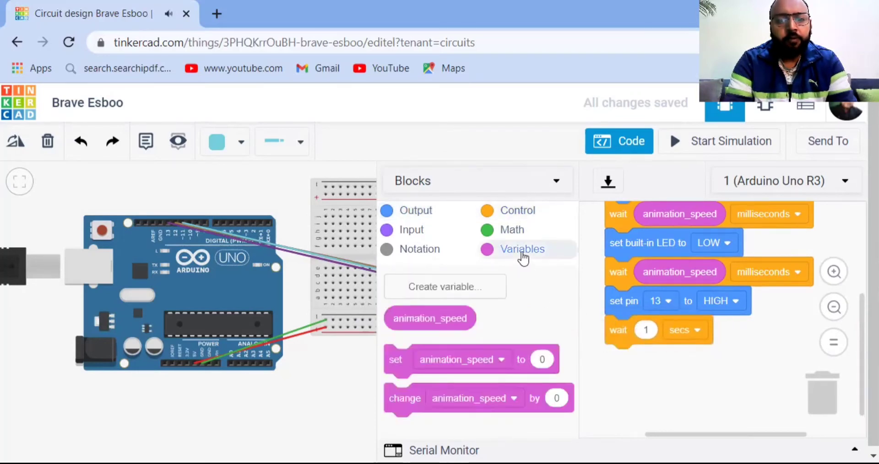
left_click_drag(430, 318, 680, 337)
left_click(748, 331)
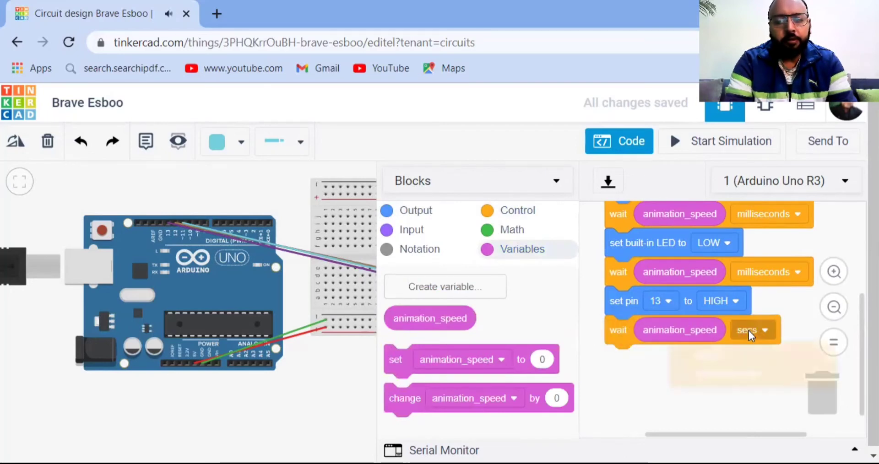
left_click(748, 392)
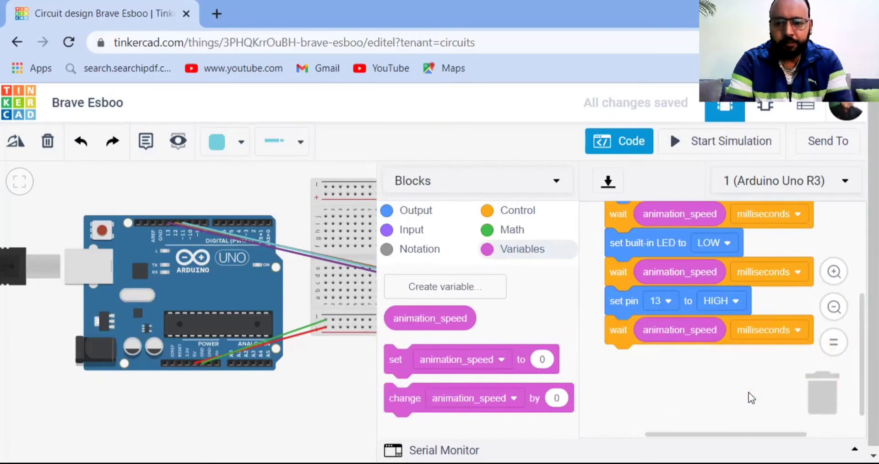
Step: Append a digital set pin block to the end of the program and set it to pin 13, LOW
scroll(709, 274, "down", 2)
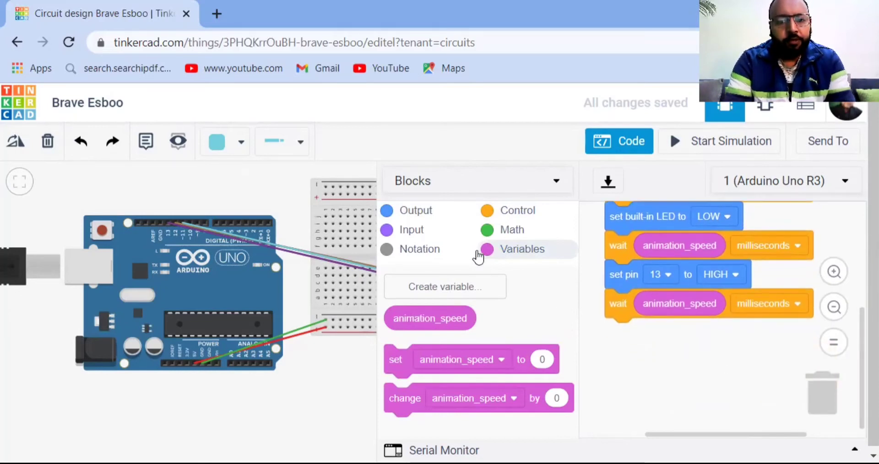
left_click(431, 214)
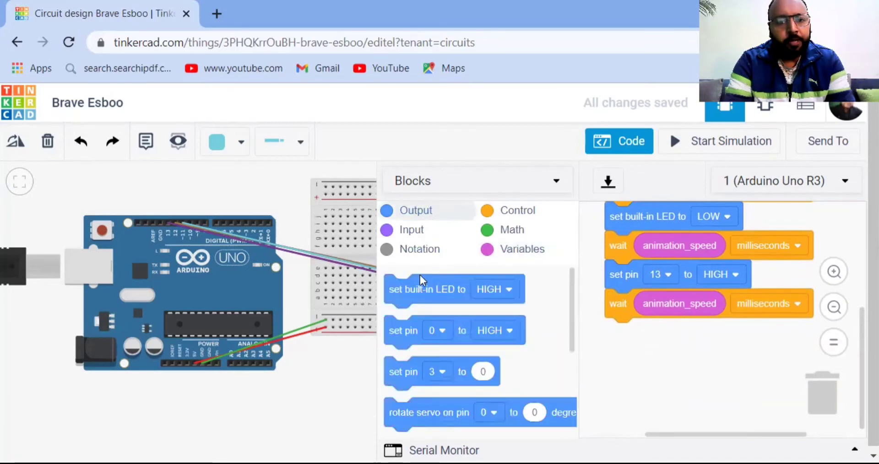
left_click_drag(416, 333, 614, 333)
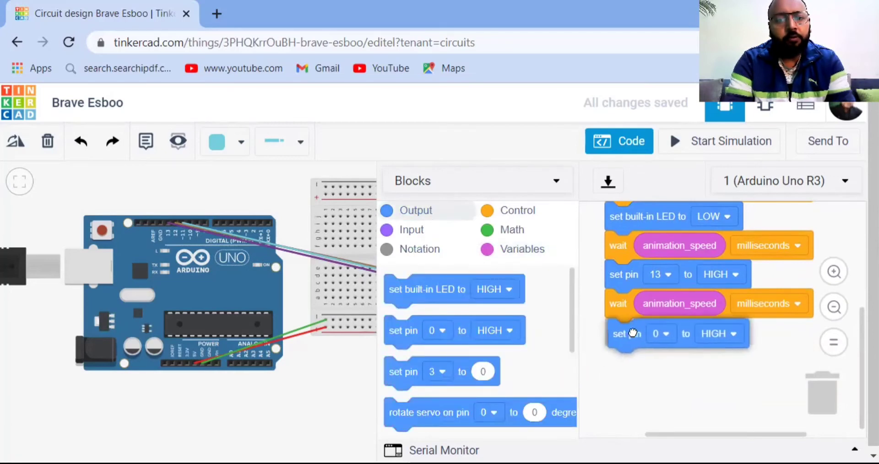
left_click(662, 332)
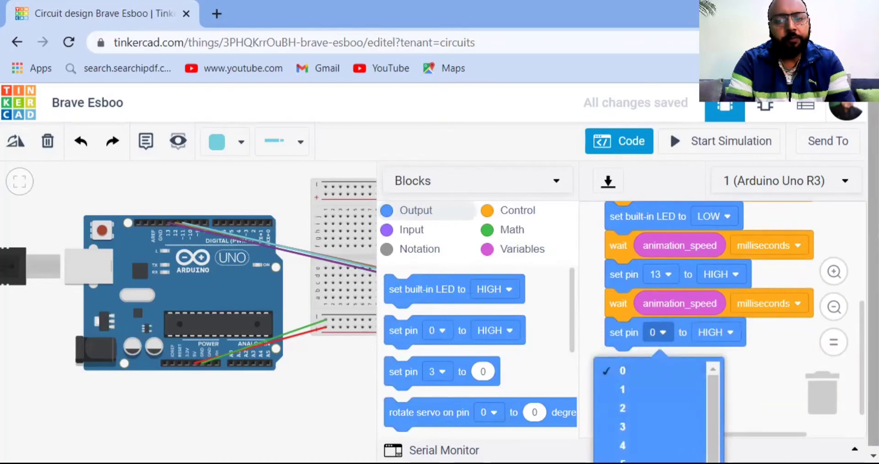
scroll(753, 400, "down", 1)
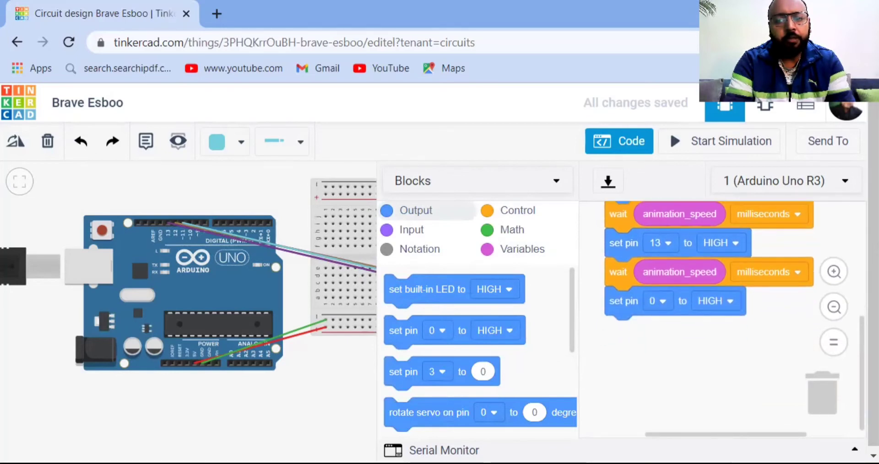
left_click(664, 303)
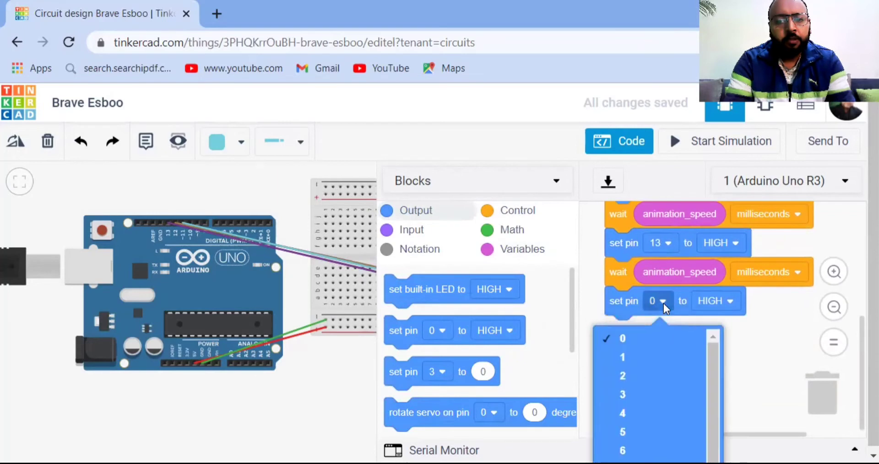
left_click_drag(713, 358, 715, 436)
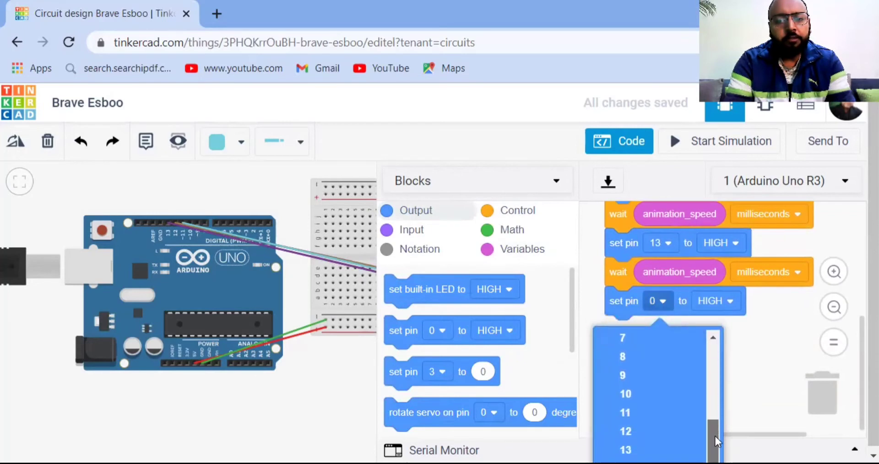
left_click(680, 446)
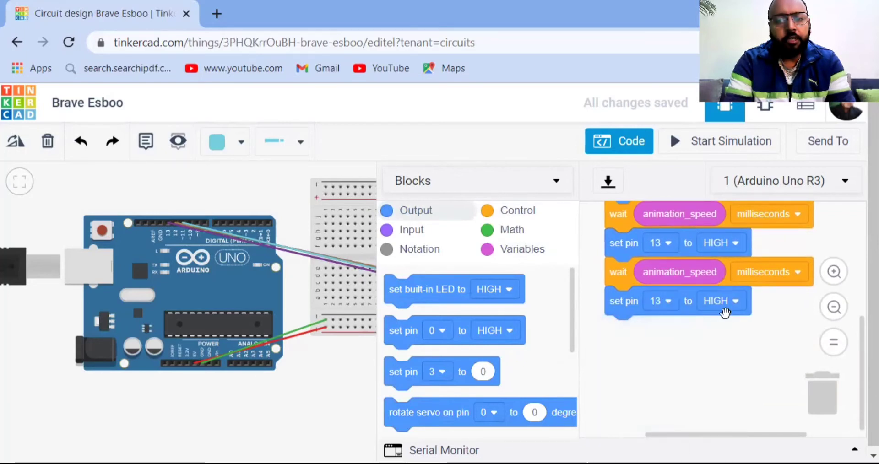
left_click(726, 301)
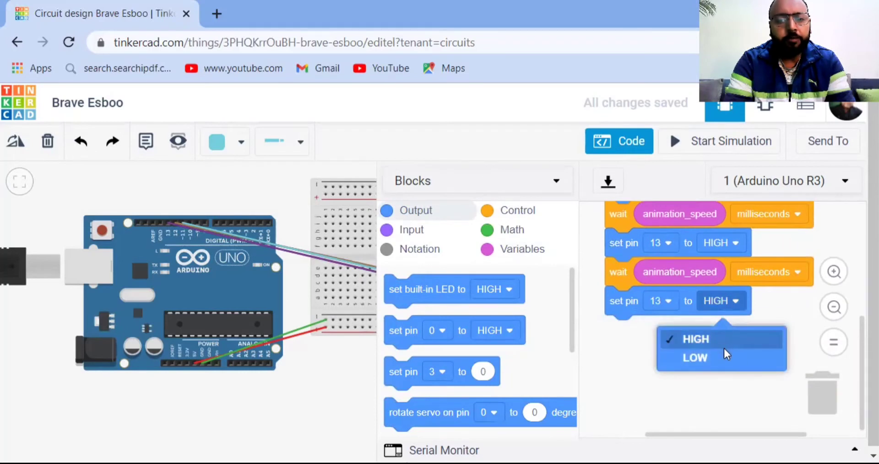
left_click(727, 363)
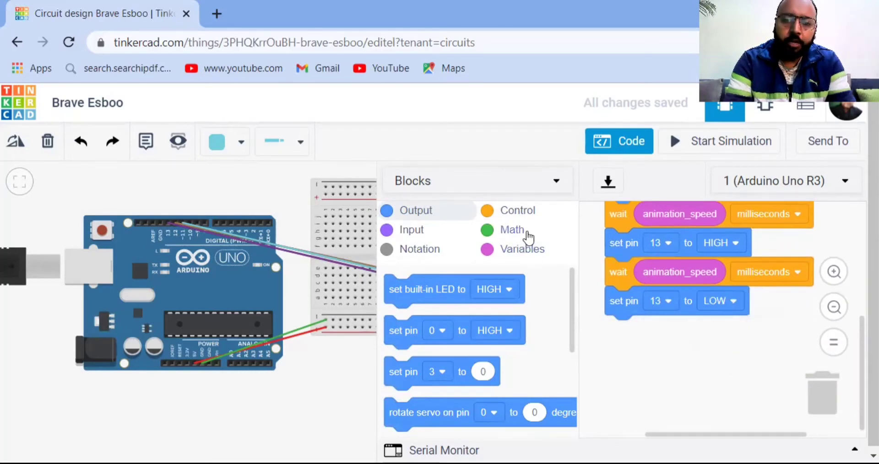
Step: Add a wait block after the pin 13 LOW block, using animation_speed as its duration in milliseconds
left_click(517, 219)
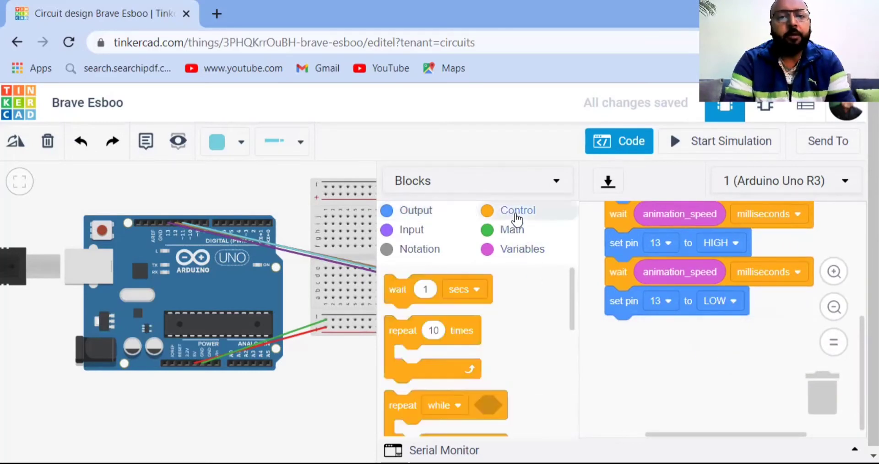
left_click_drag(404, 288, 625, 330)
left_click(502, 252)
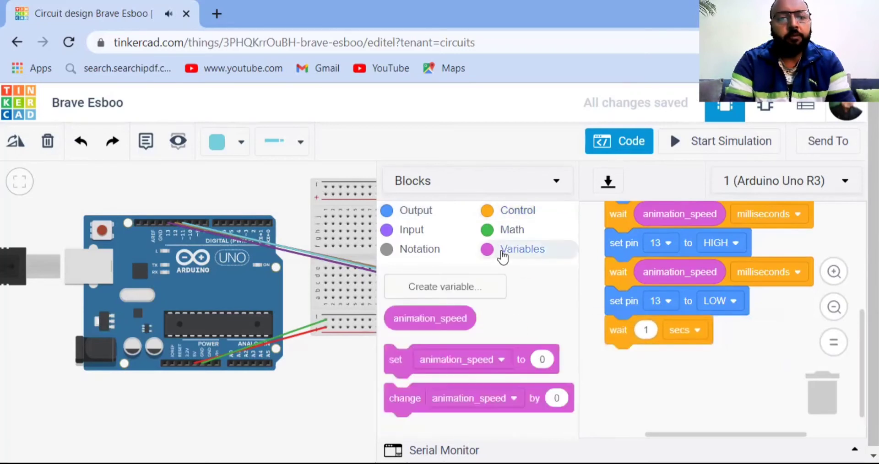
left_click_drag(435, 324, 666, 332)
left_click(744, 330)
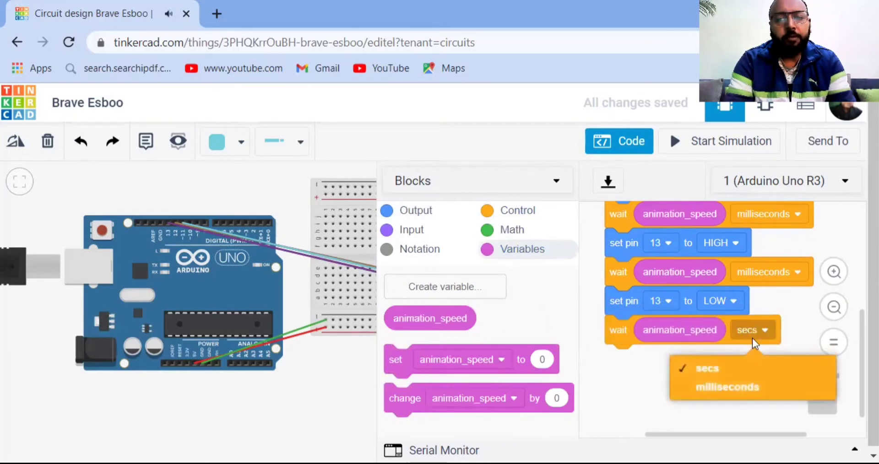
left_click(760, 383)
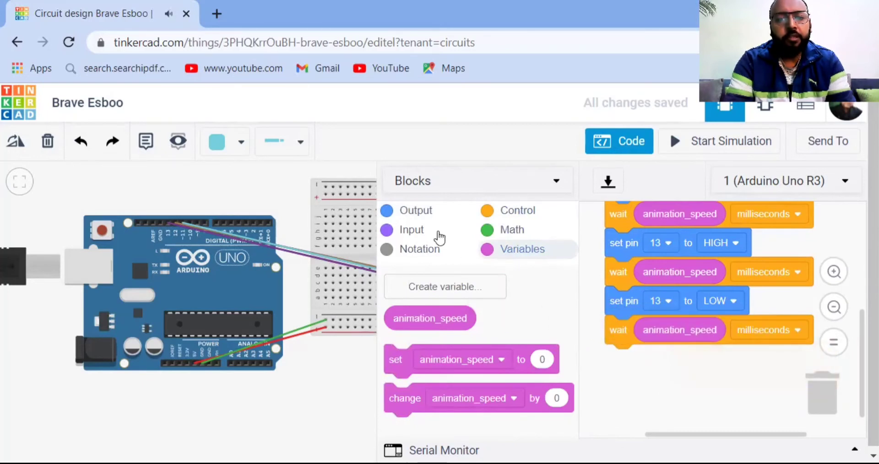
Step: Append another digital set pin block below the last wait and set it to pin 12, keeping HIGH
left_click(423, 212)
left_click_drag(405, 330, 624, 363)
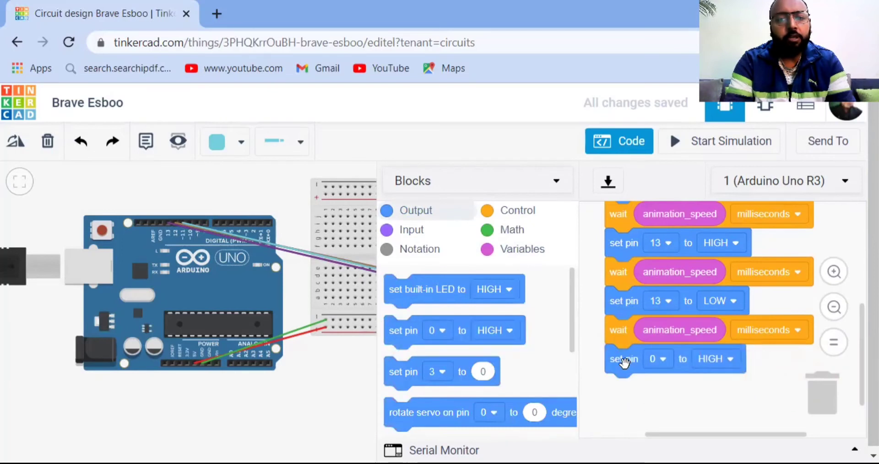
left_click(662, 360)
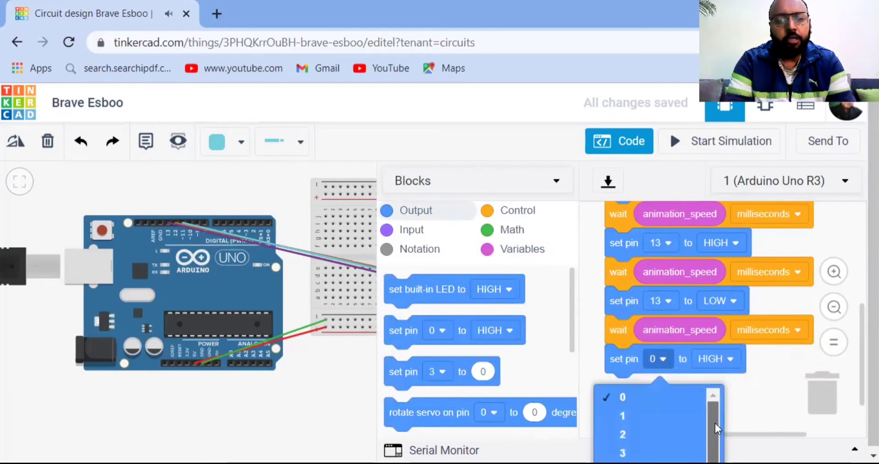
scroll(714, 421, "down", 2)
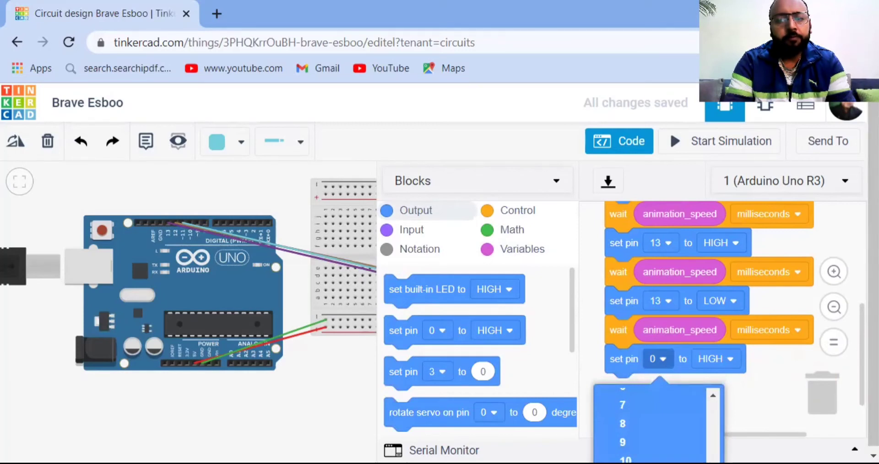
scroll(707, 338, "down", 2)
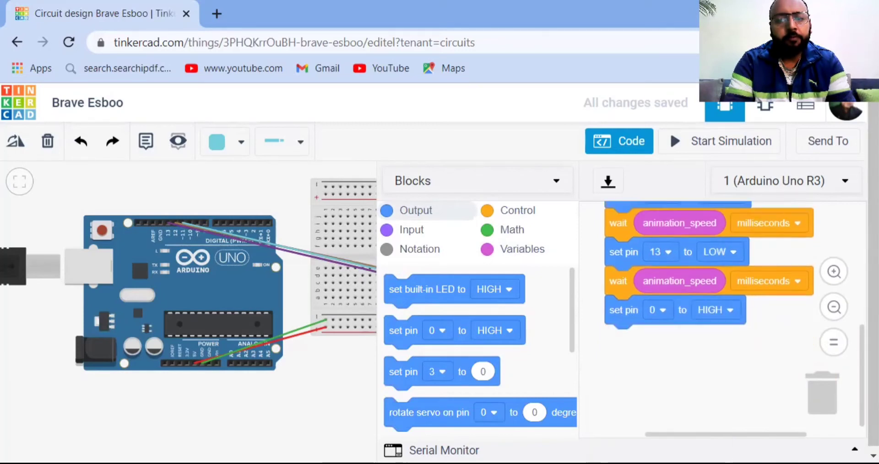
left_click(655, 303)
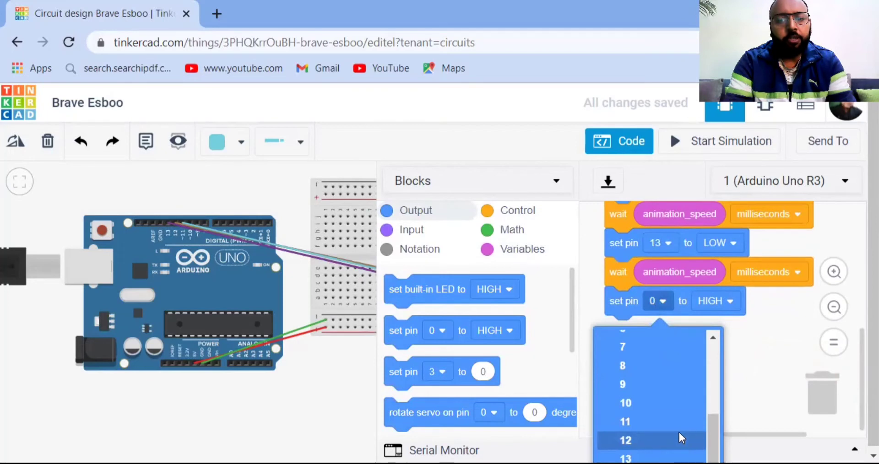
left_click(678, 439)
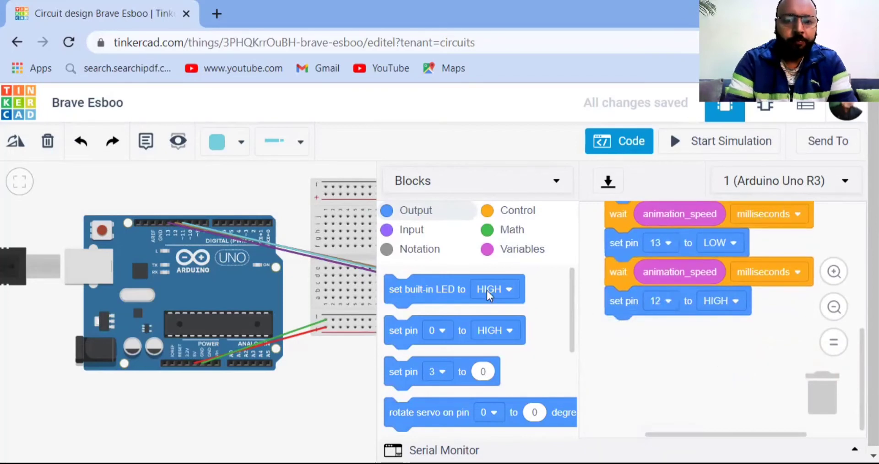
Step: Add a wait of animation_speed milliseconds after the pin 12 HIGH block
left_click(512, 216)
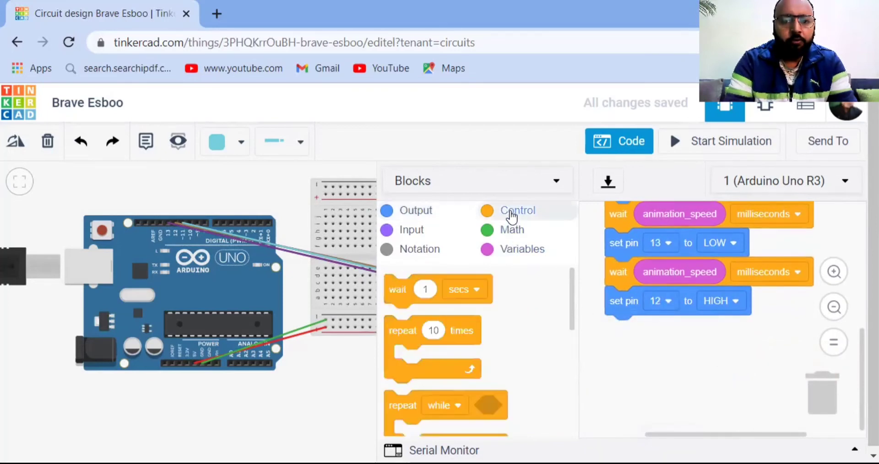
left_click_drag(572, 350, 625, 315)
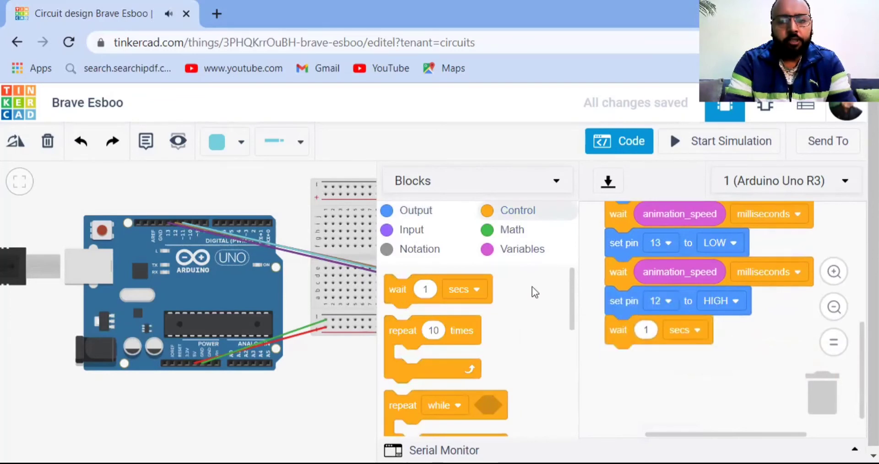
left_click(509, 251)
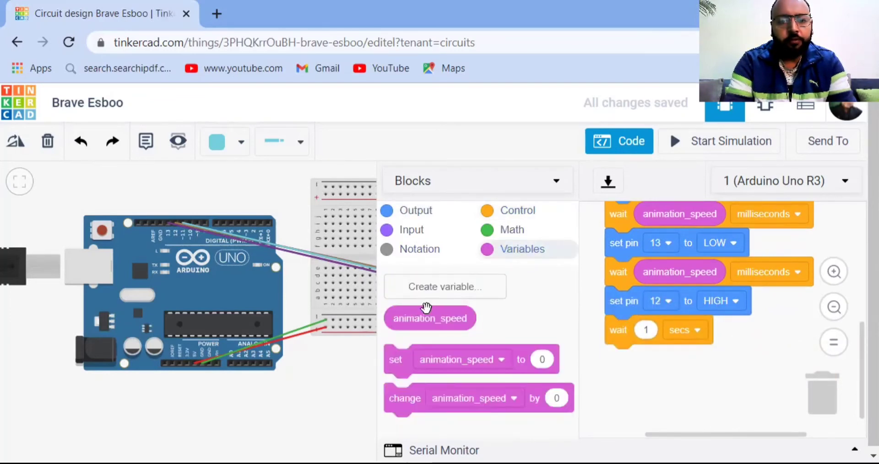
left_click_drag(427, 317, 641, 335)
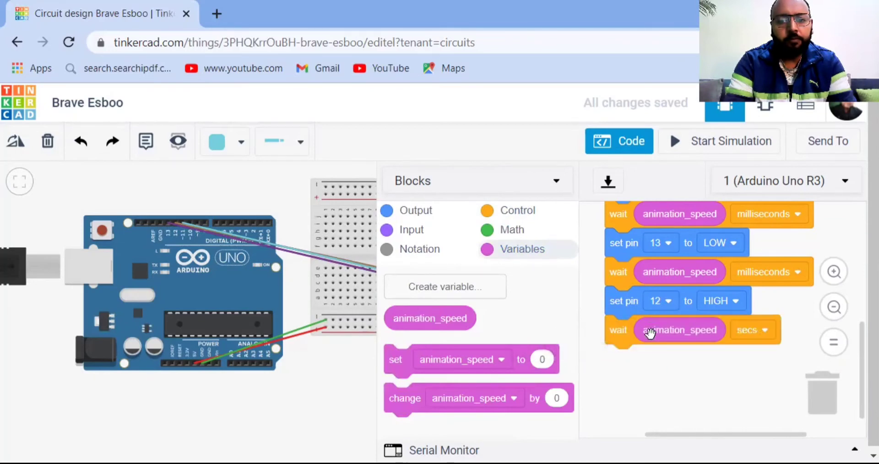
left_click(760, 331)
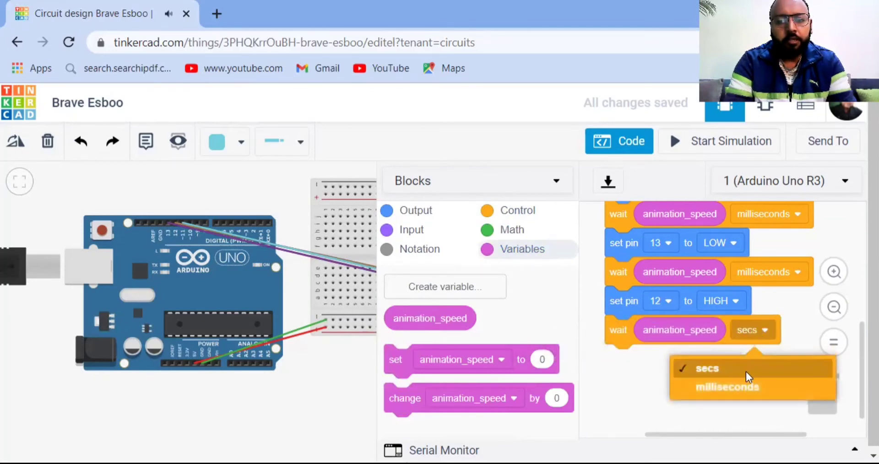
left_click(745, 384)
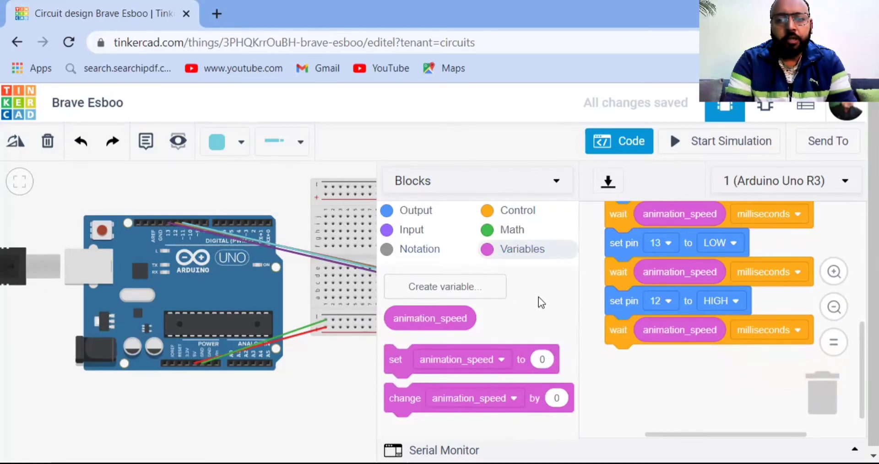
Step: Append a digital set pin block under the last wait and set it to pin 12, LOW
left_click(432, 213)
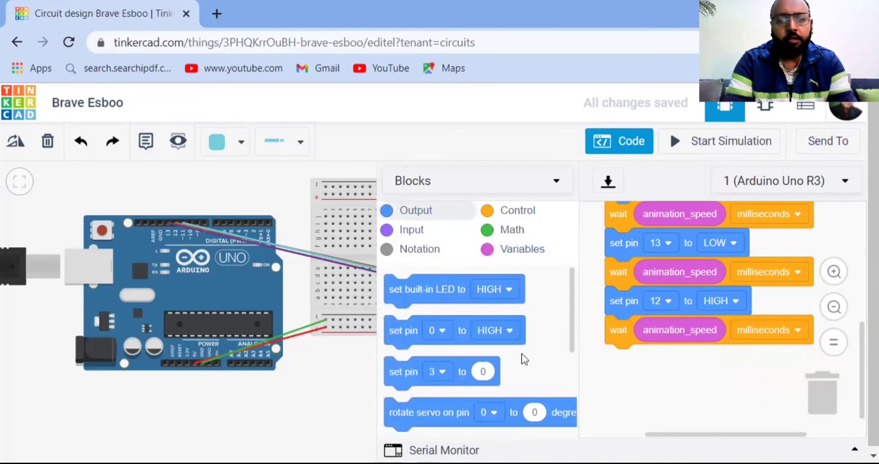
left_click_drag(414, 330, 636, 358)
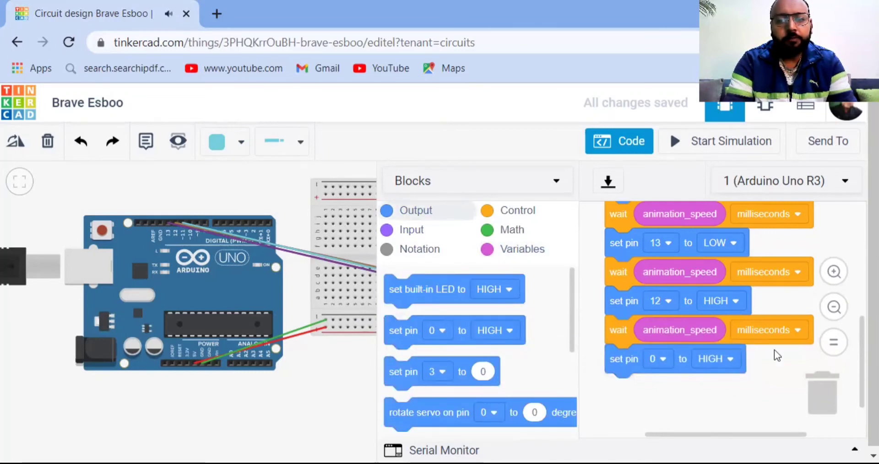
scroll(778, 353, "down", 3)
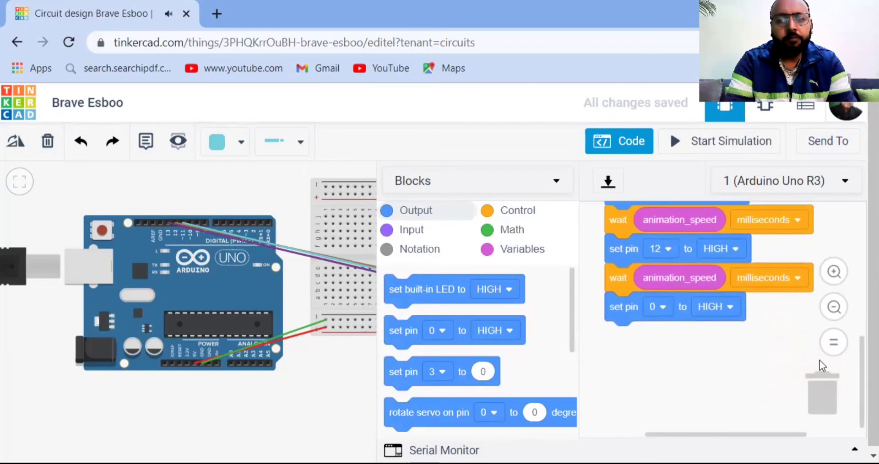
left_click(667, 309)
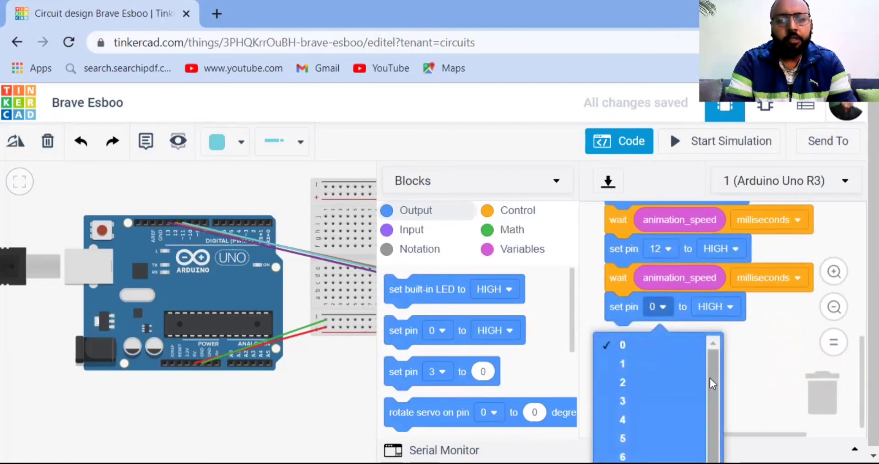
scroll(709, 378, "down", 3)
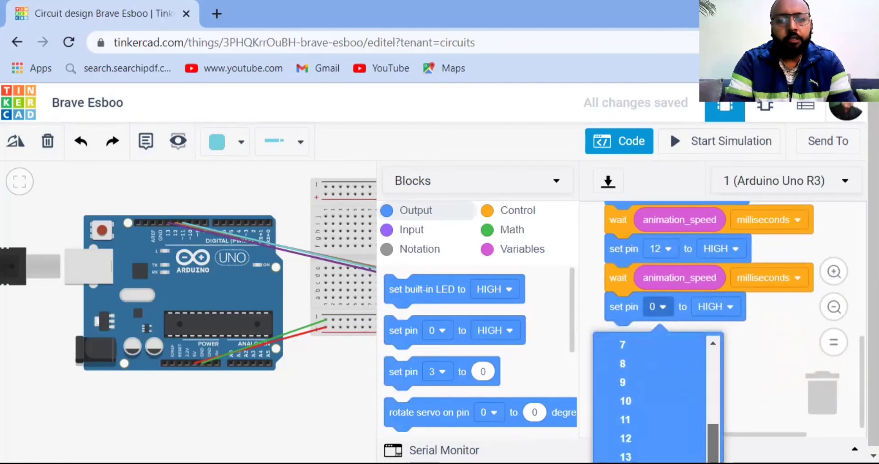
left_click(667, 430)
left_click(733, 304)
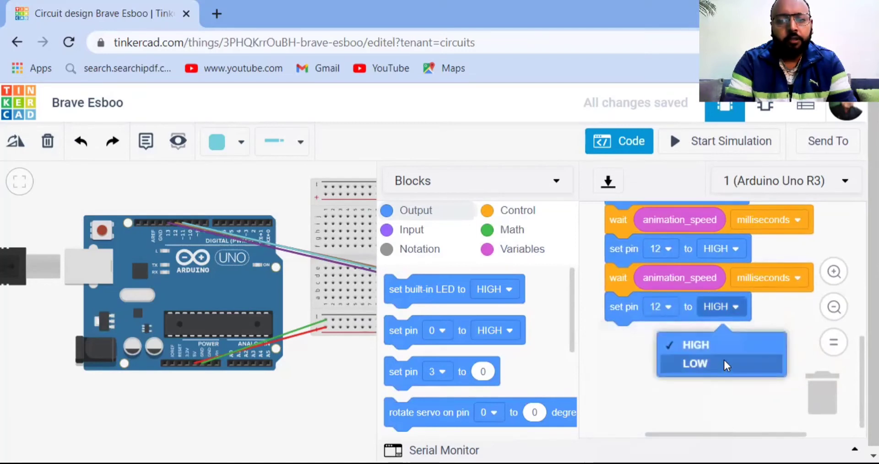
left_click(724, 365)
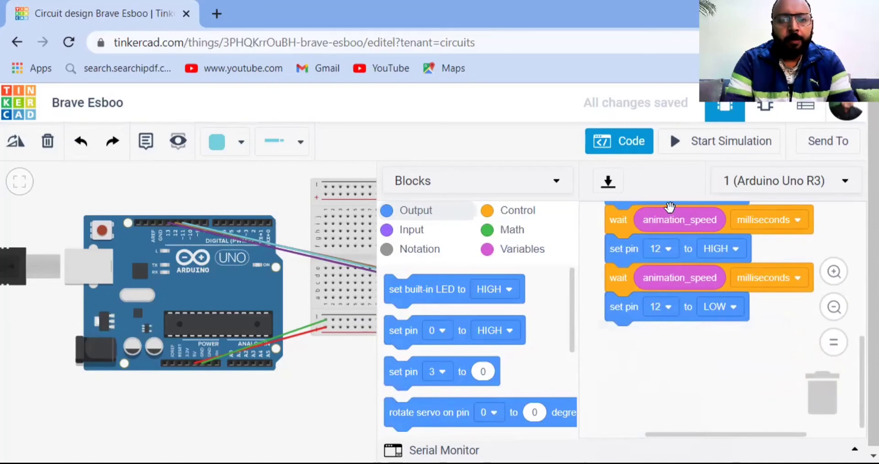
Step: Duplicate the wait and pin 12 HIGH/LOW block sequence and attach the copy at the end of the stack
right_click(628, 222)
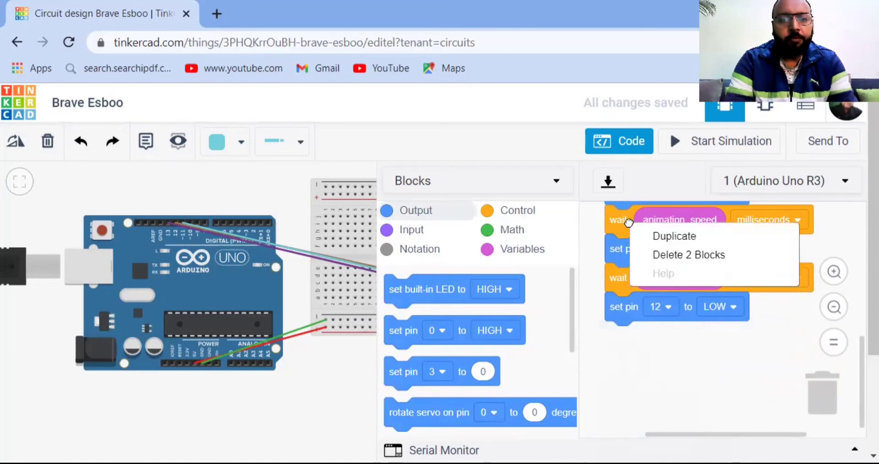
left_click(658, 235)
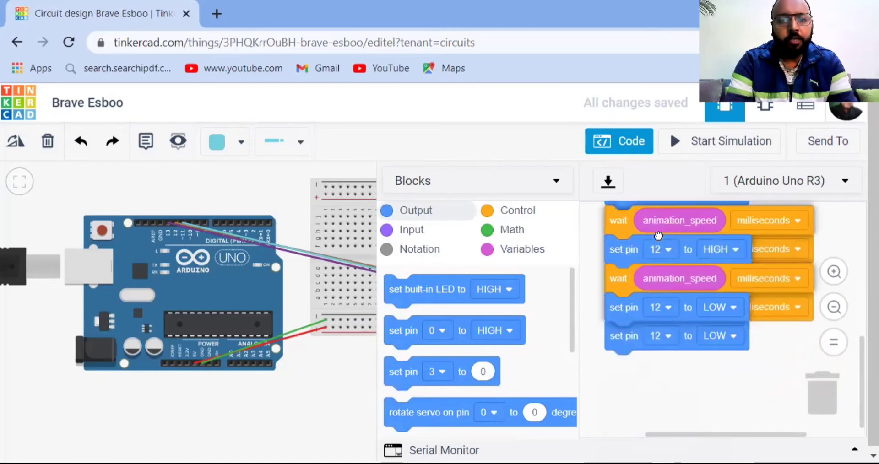
left_click(605, 318)
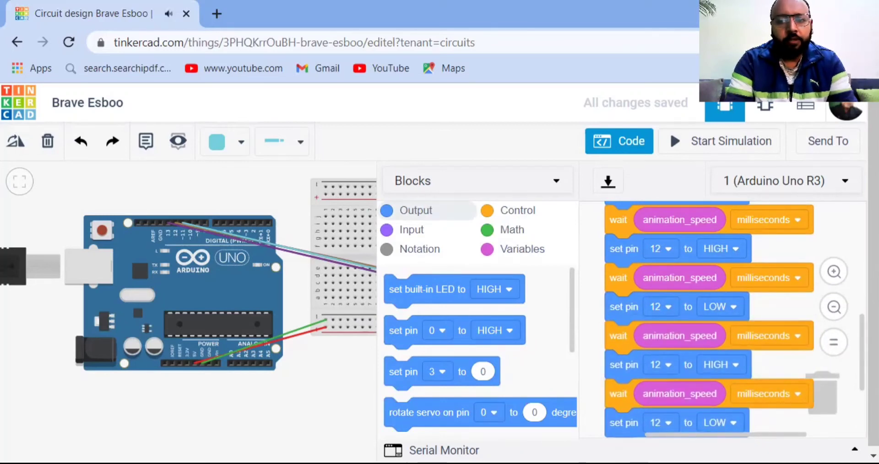
Step: Set the pin of the duplicated HIGH block to 11
scroll(709, 319, "down", 1)
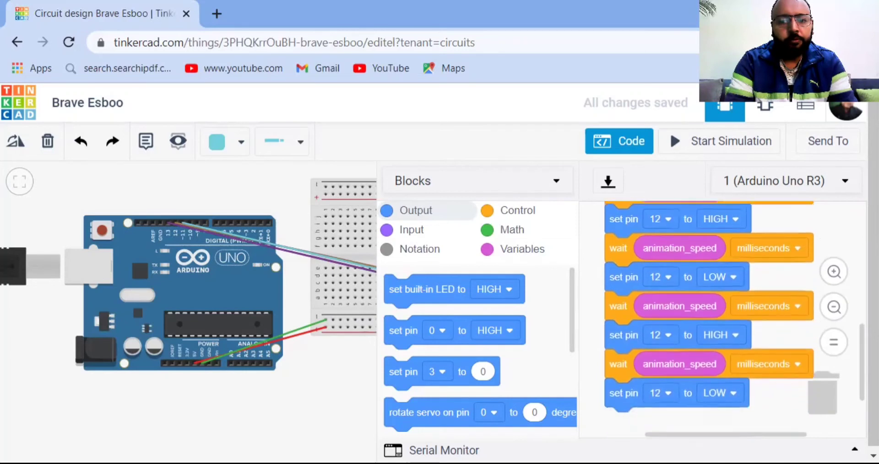
scroll(694, 311, "down", 1)
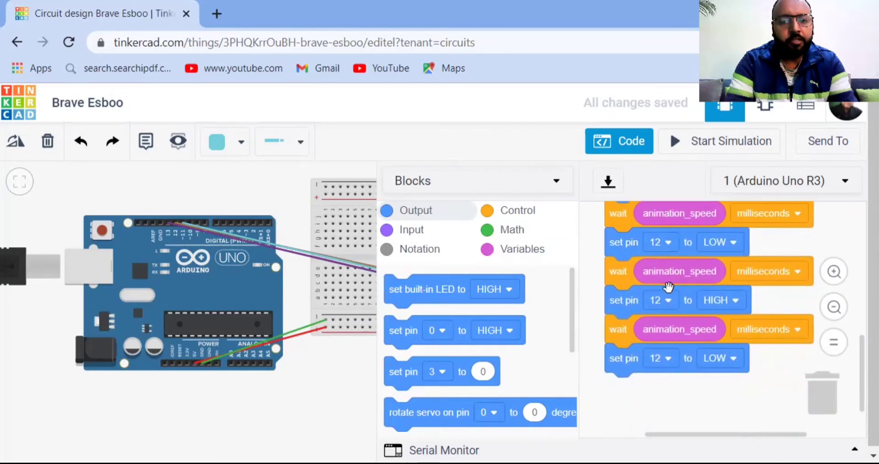
left_click(668, 302)
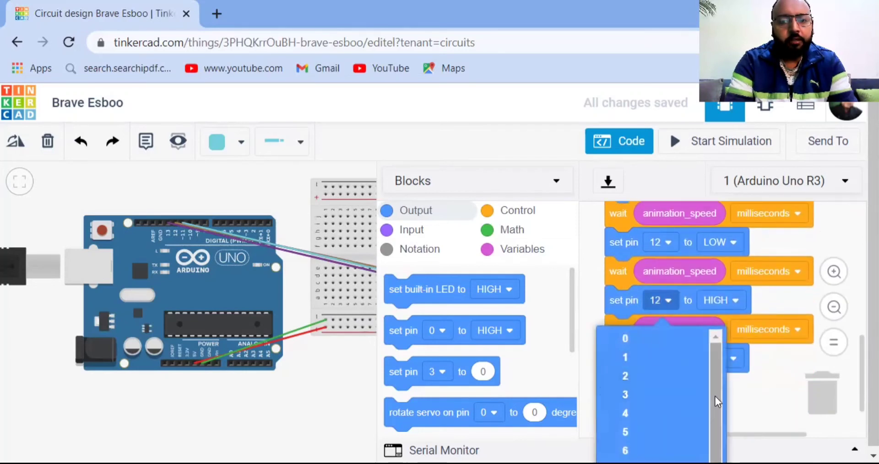
left_click_drag(715, 412, 717, 457)
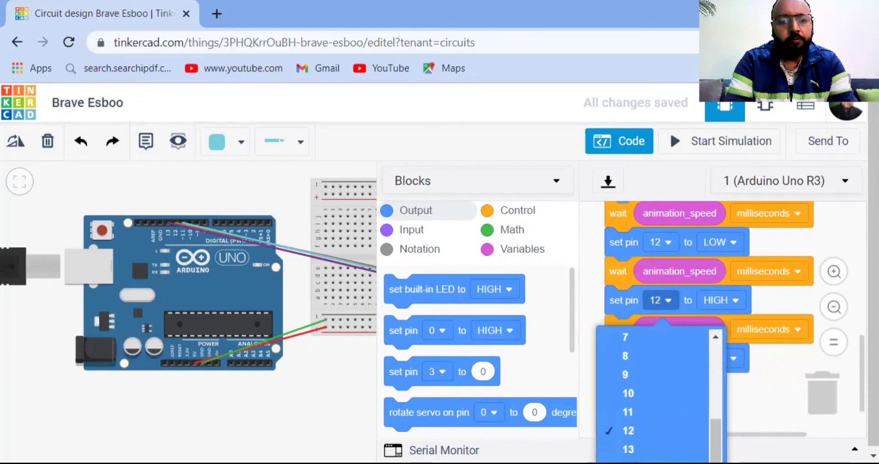
left_click(676, 414)
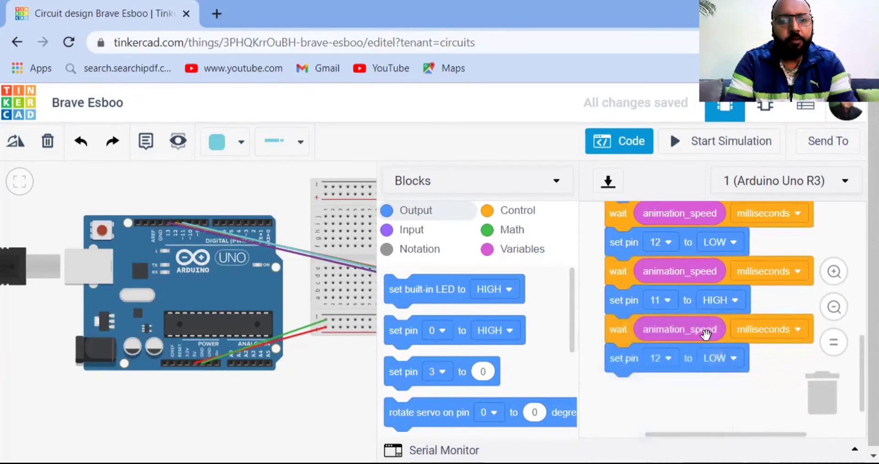
Step: Set the pin of the final LOW block to 11
left_click(667, 359)
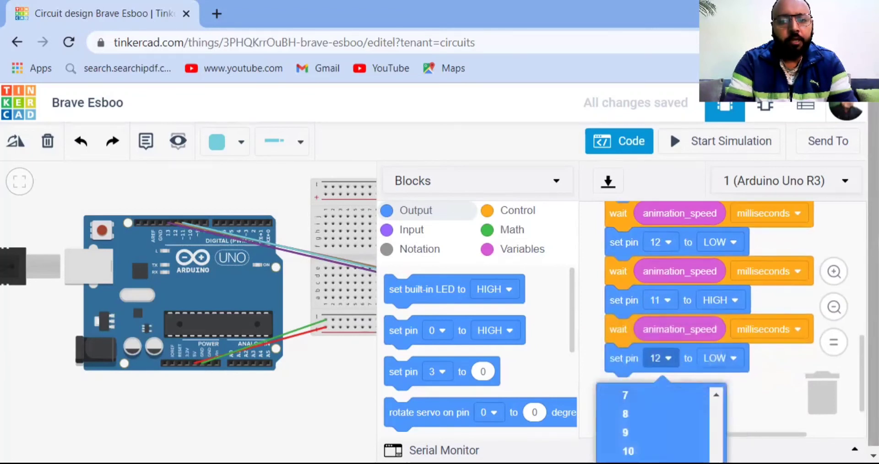
scroll(628, 293, "down", 2)
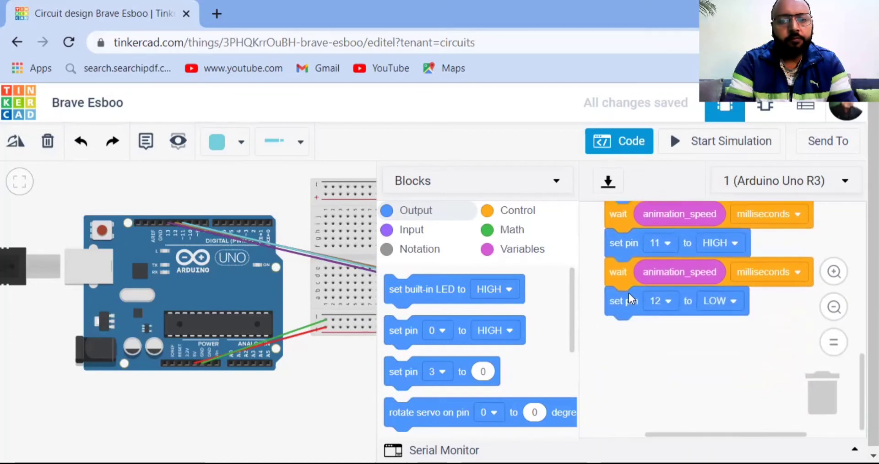
left_click(664, 301)
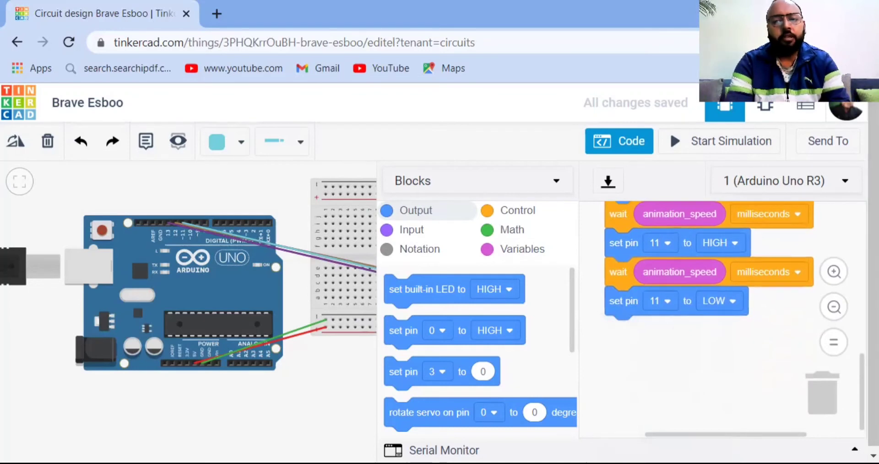
Step: Review the full block program from the animation_speed setting to the last pin 11 block, and compare it with the circuit
scroll(724, 320, "up", 5)
scroll(709, 330, "up", 3)
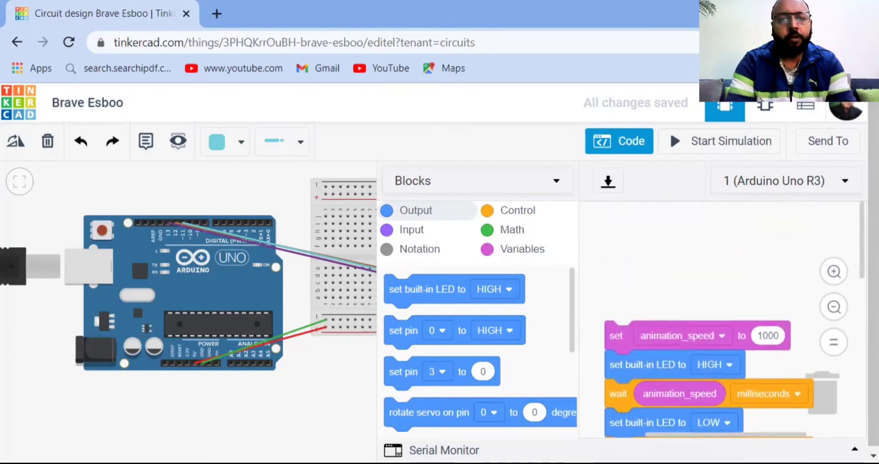
scroll(709, 348, "down", 1)
scroll(710, 329, "down", 3)
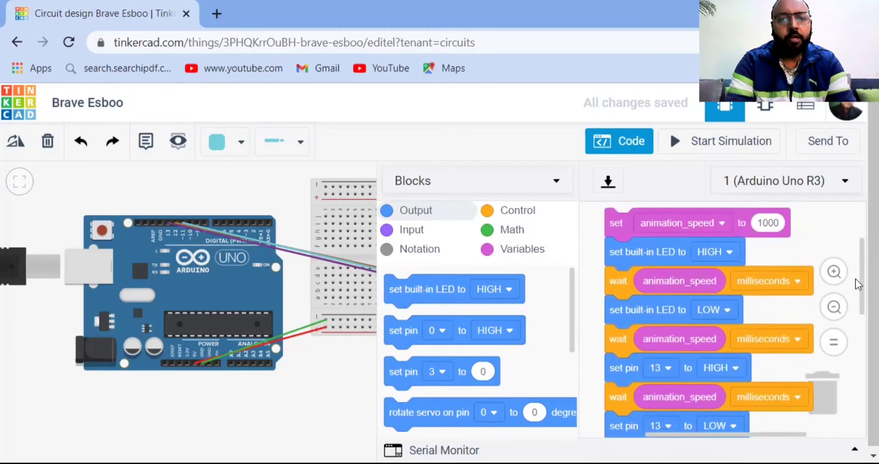
left_click(312, 401)
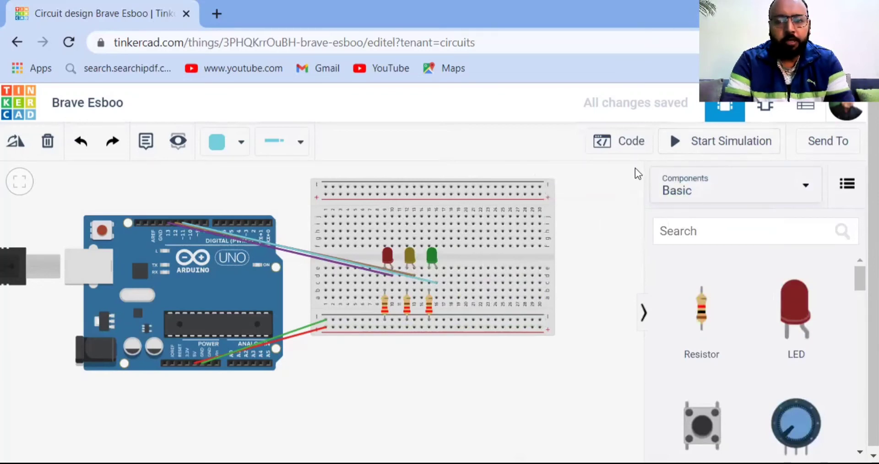
left_click(633, 150)
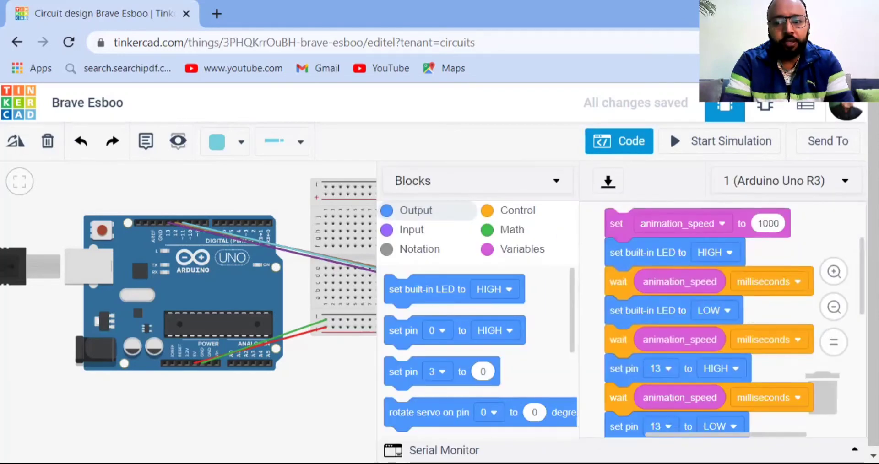
scroll(710, 320, "down", 10)
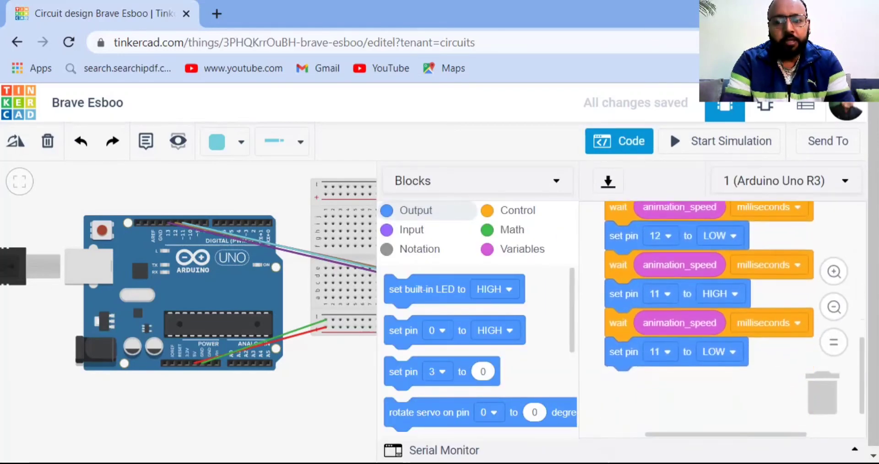
scroll(710, 321, "up", 2)
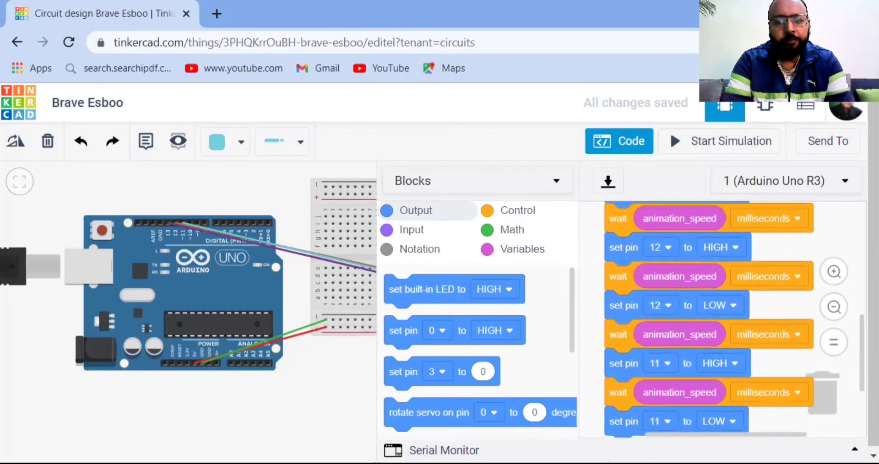
scroll(851, 298, "up", 6)
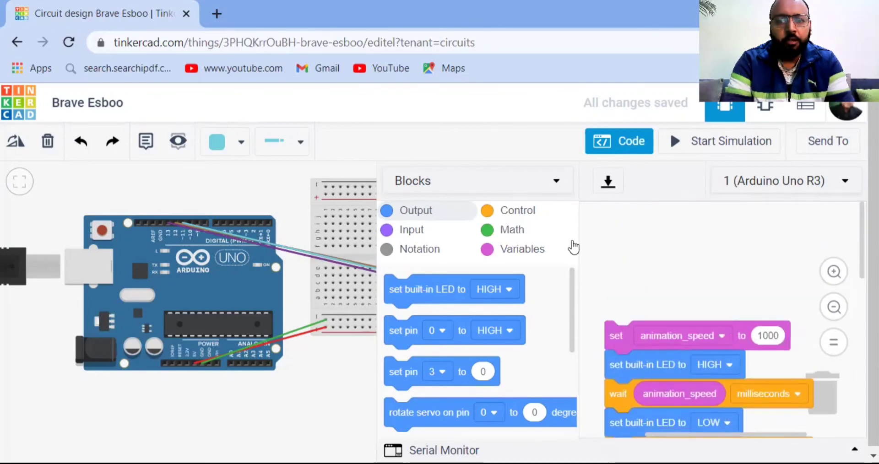
Step: Hide the code editor and start the simulation to watch the three LEDs blink in sequence
left_click(312, 407)
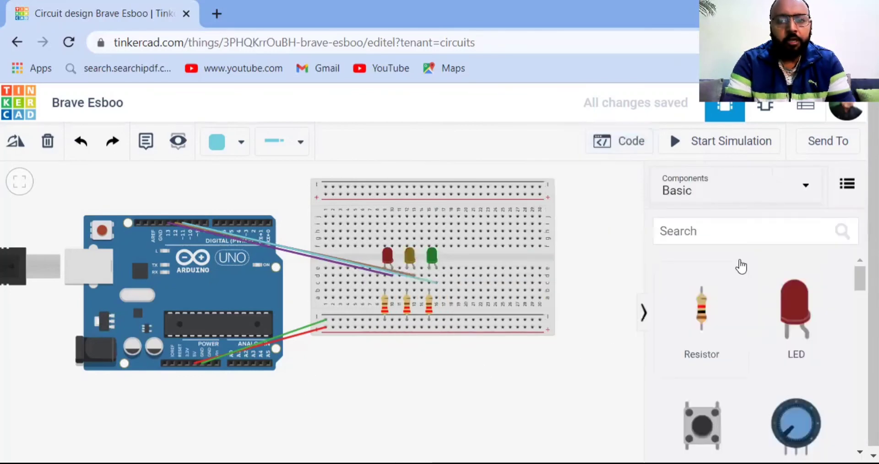
left_click(724, 143)
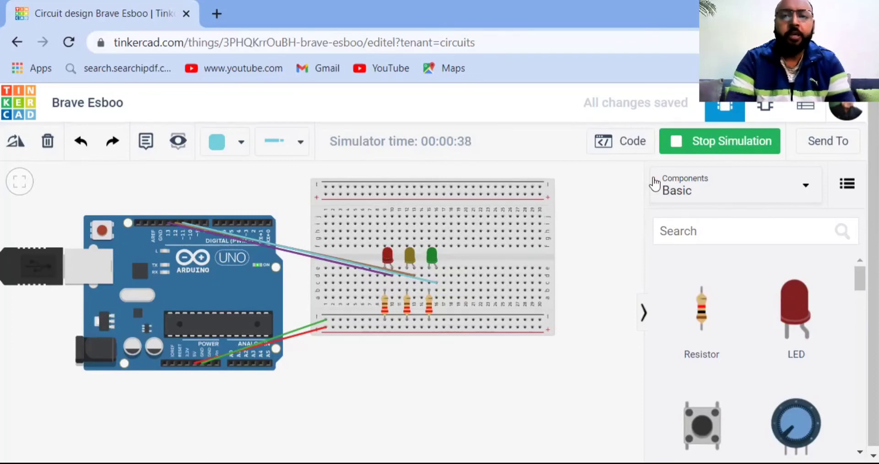
Step: Reopen the code editor and set the animation_speed variable to 100
left_click(631, 141)
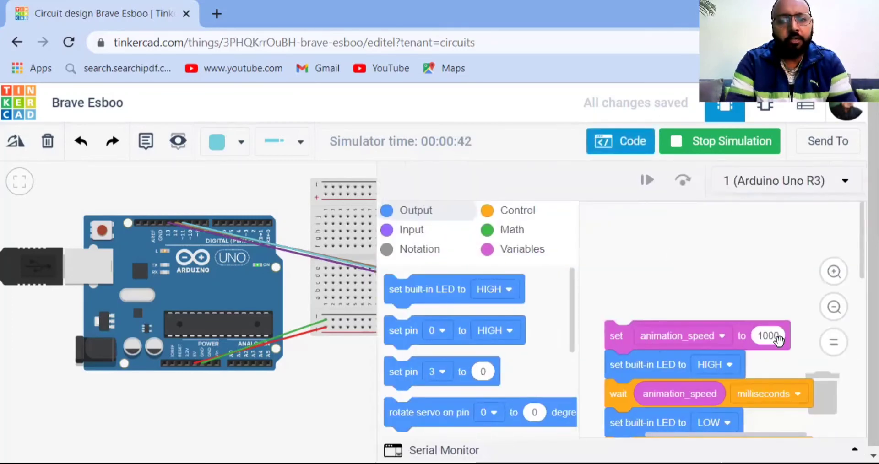
left_click(777, 341)
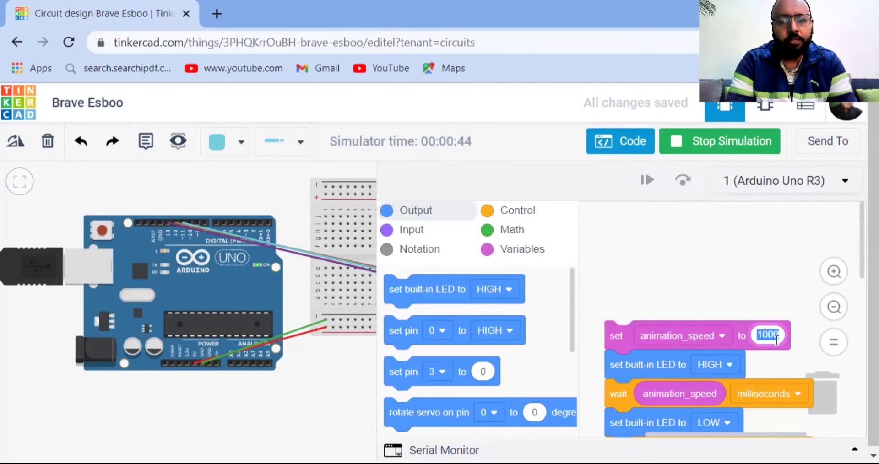
left_click(778, 333)
key("BackSpace")
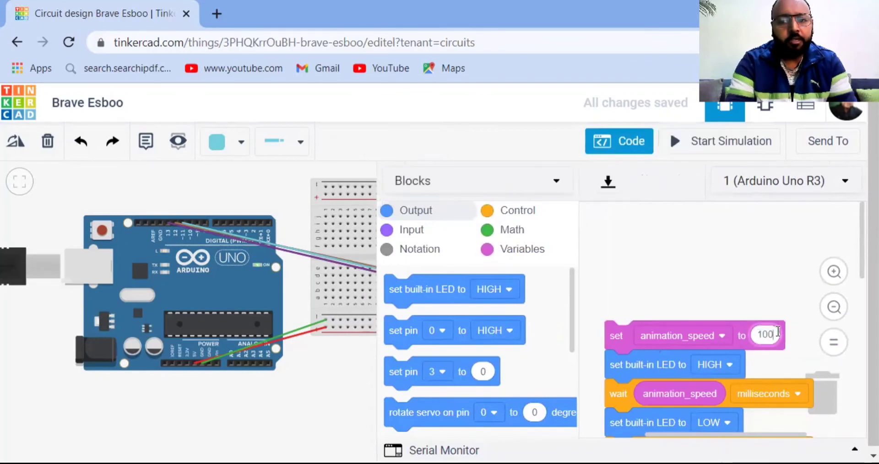
Step: Return to the full circuit view, run the simulation to observe the LEDs' blink speed, and stop it
left_click(303, 391)
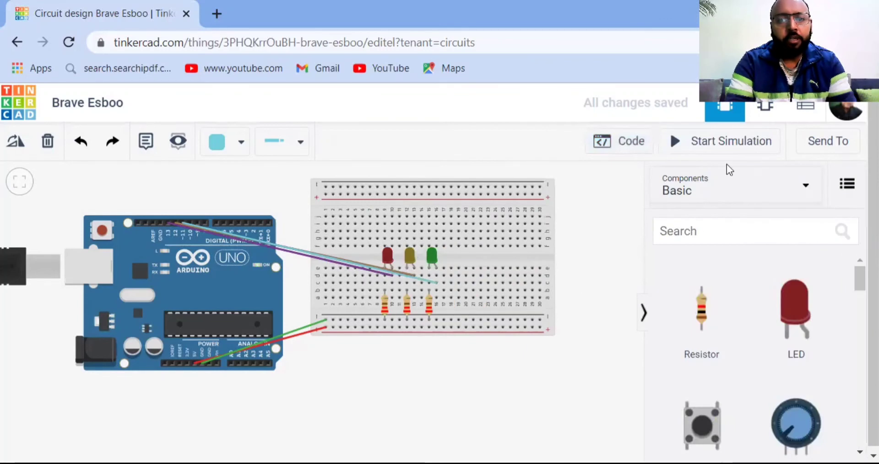
left_click(730, 144)
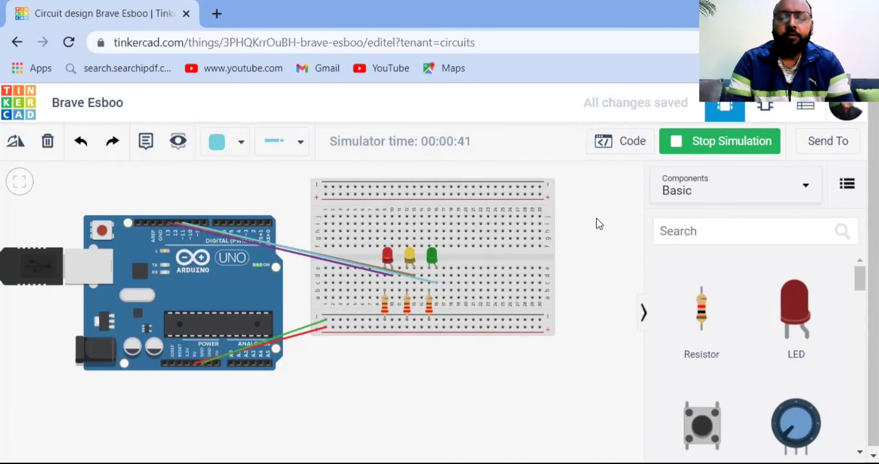
left_click(749, 143)
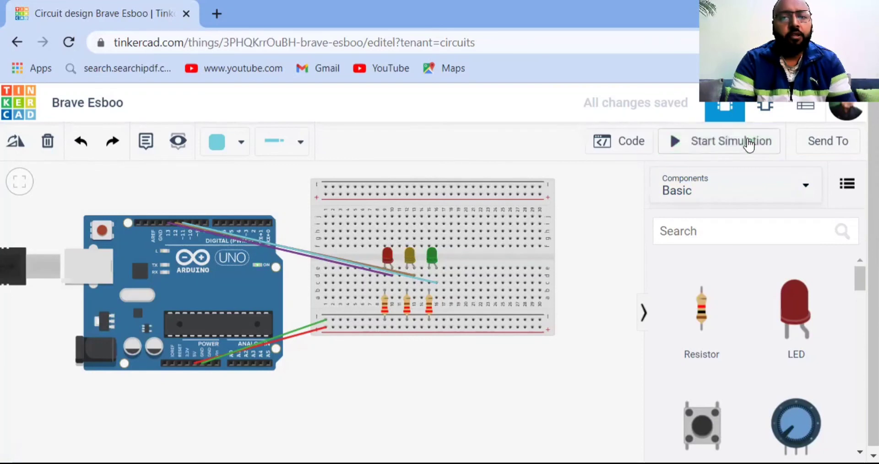